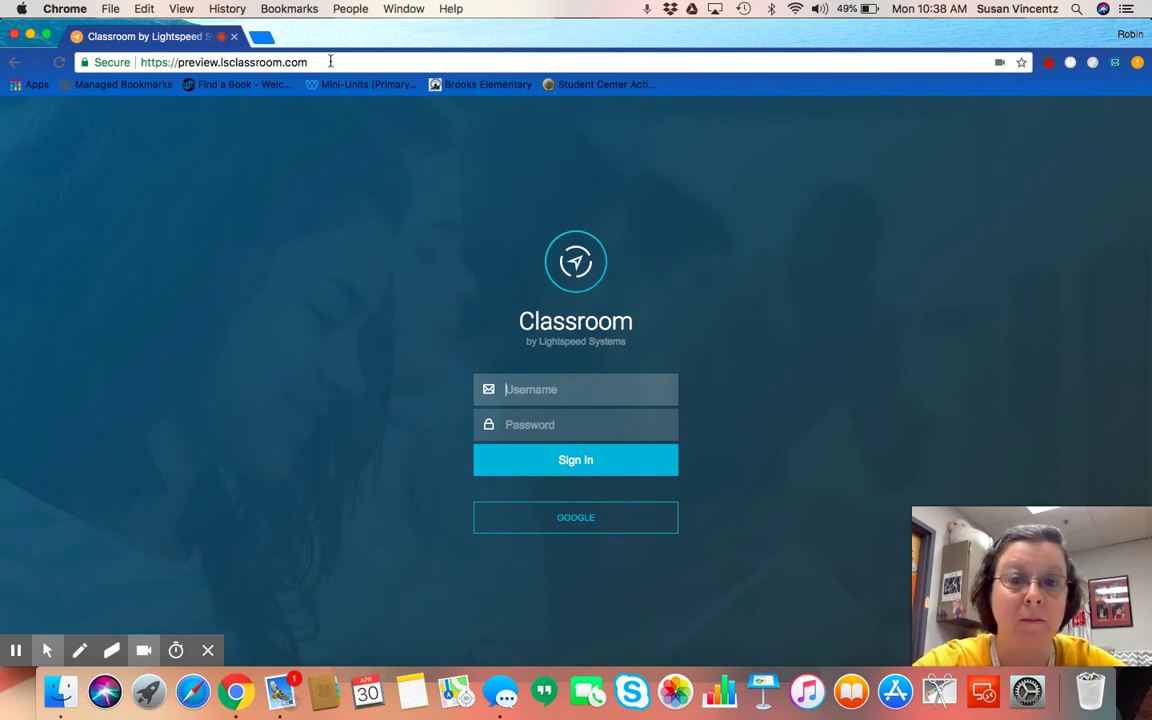
Step: Sign in to Classroom with the Google account and switch to the Brooks Beta Club Brooks Beta Members class
left_click(566, 531)
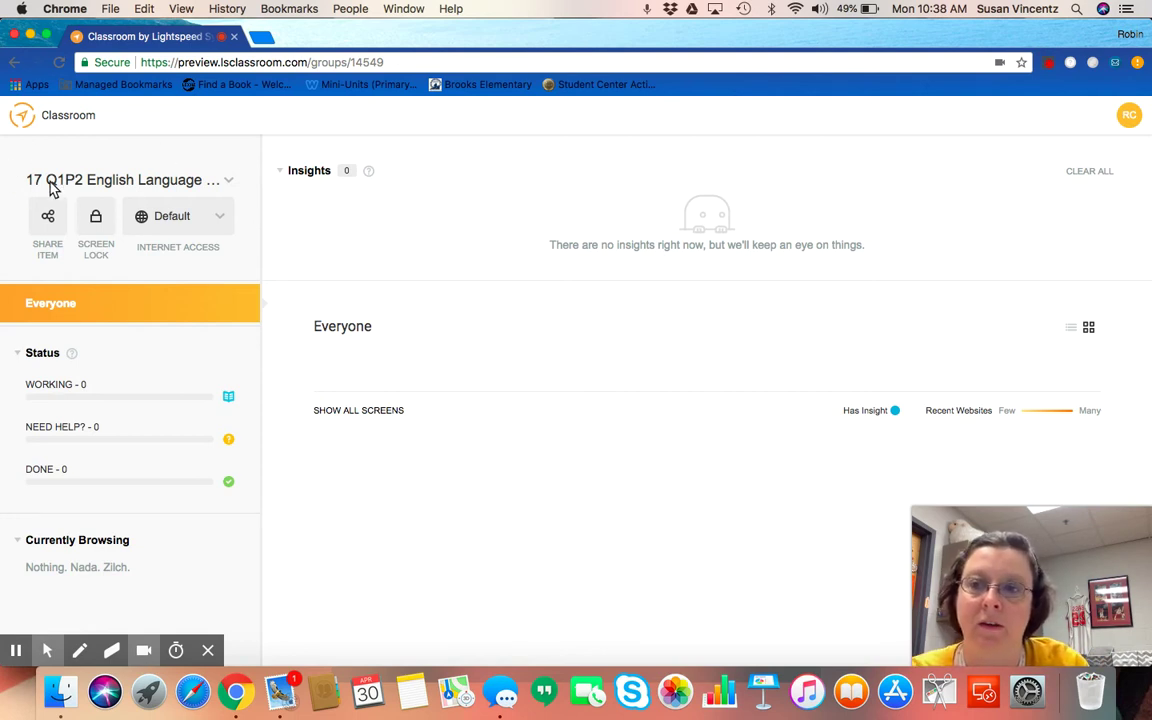
left_click(230, 184)
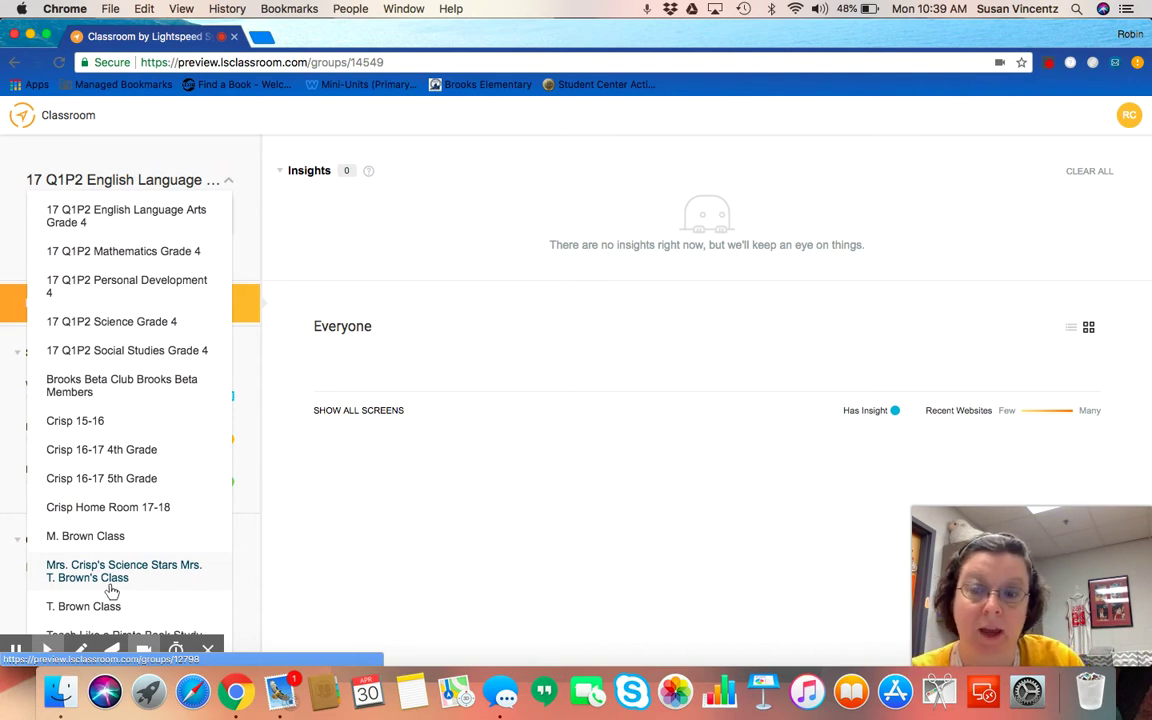
left_click(70, 400)
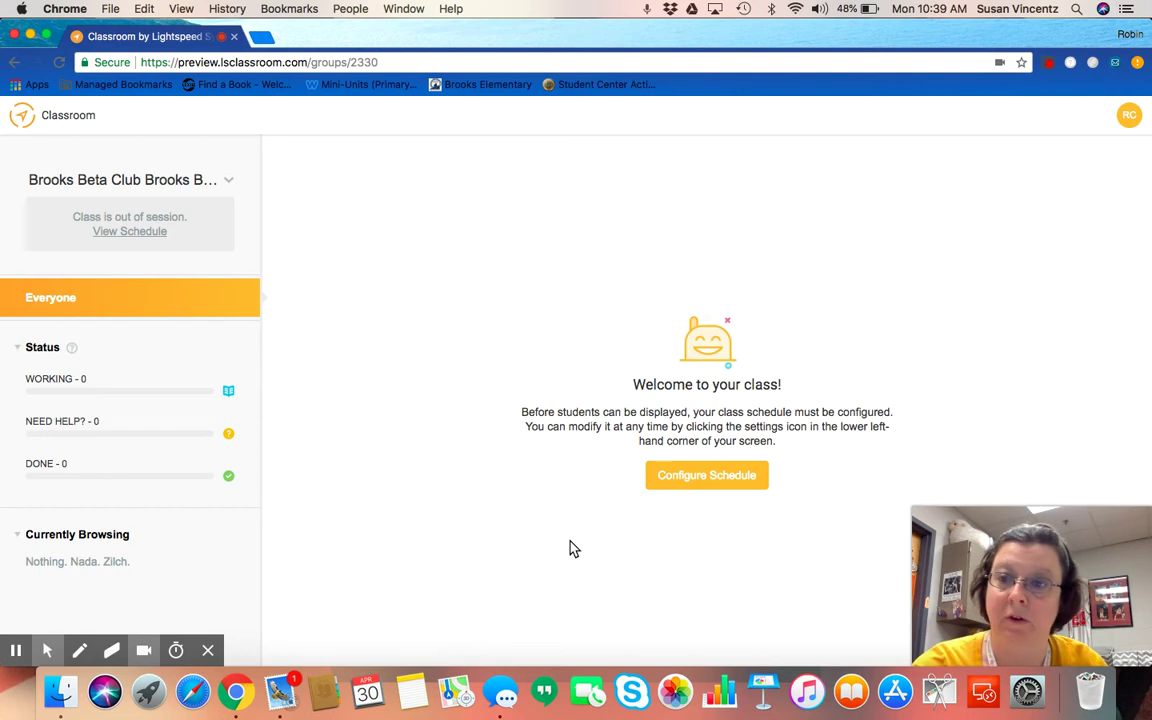
Step: Add a schedule entry to the Brooks Beta Club class and select Monday through Friday as its days
left_click(147, 236)
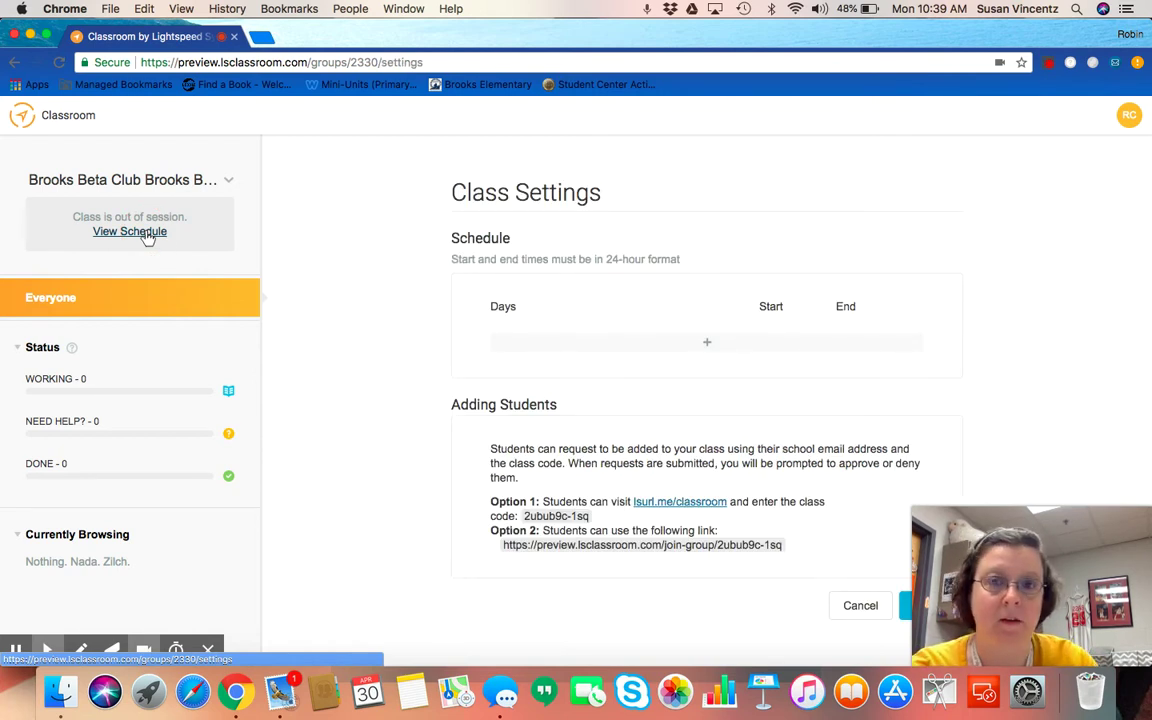
left_click(707, 346)
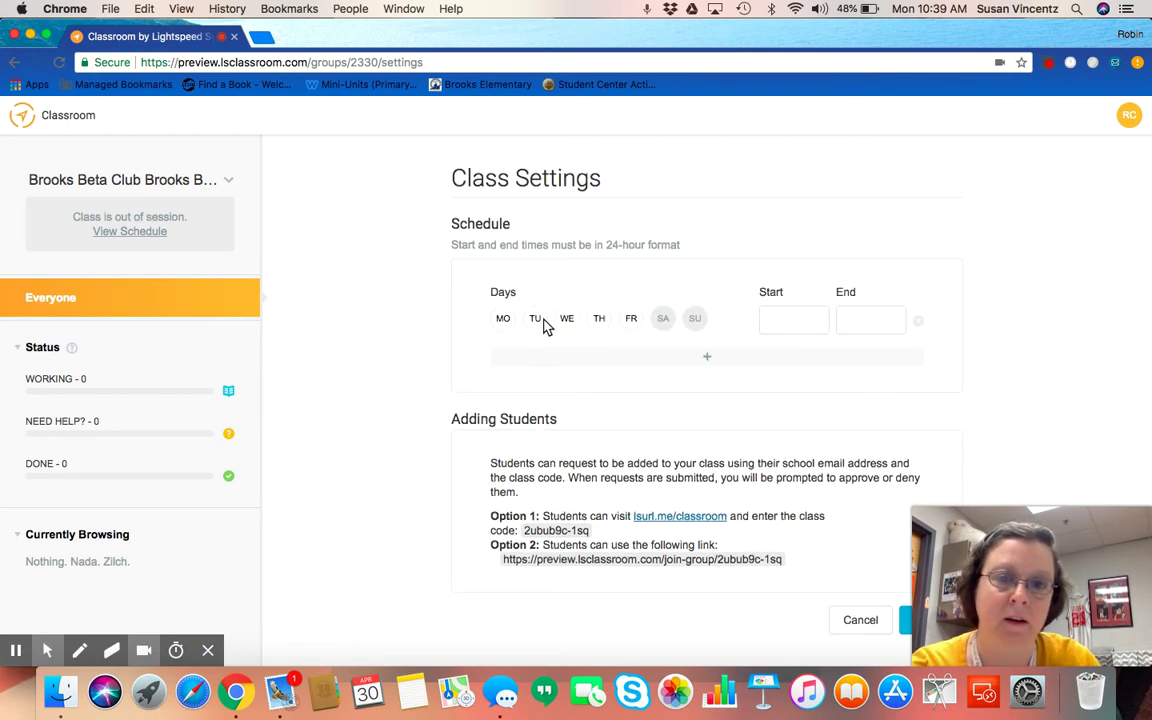
left_click(503, 320)
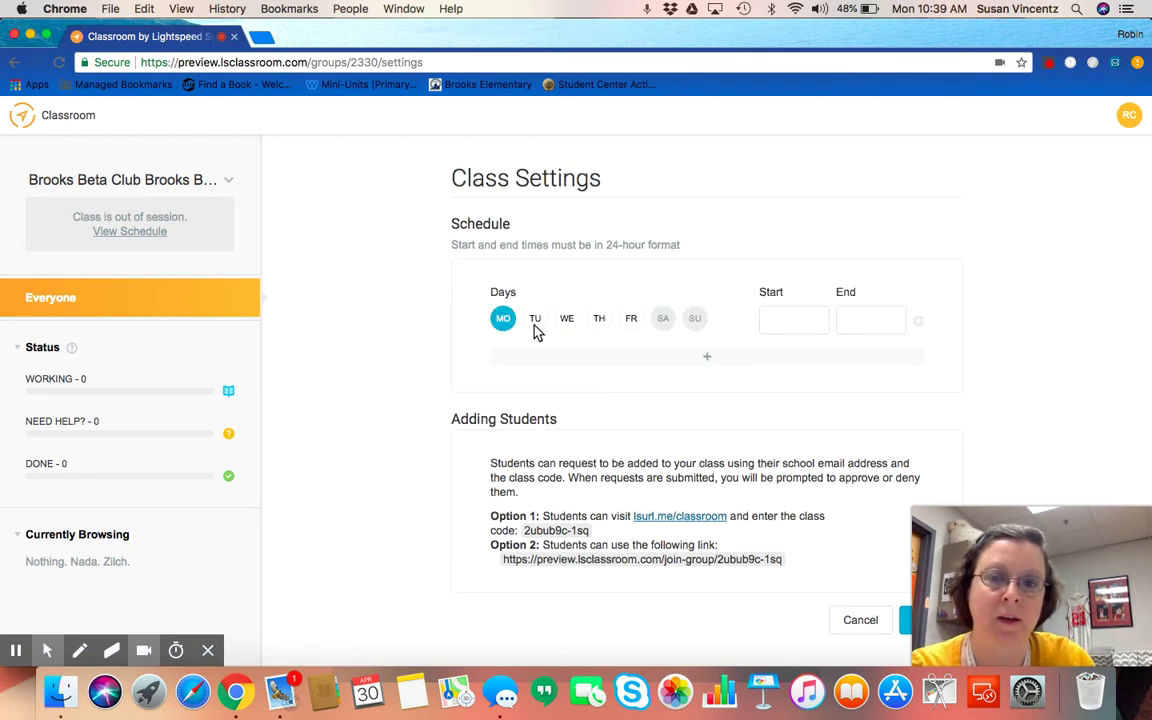
left_click(536, 322)
left_click(569, 322)
left_click(599, 320)
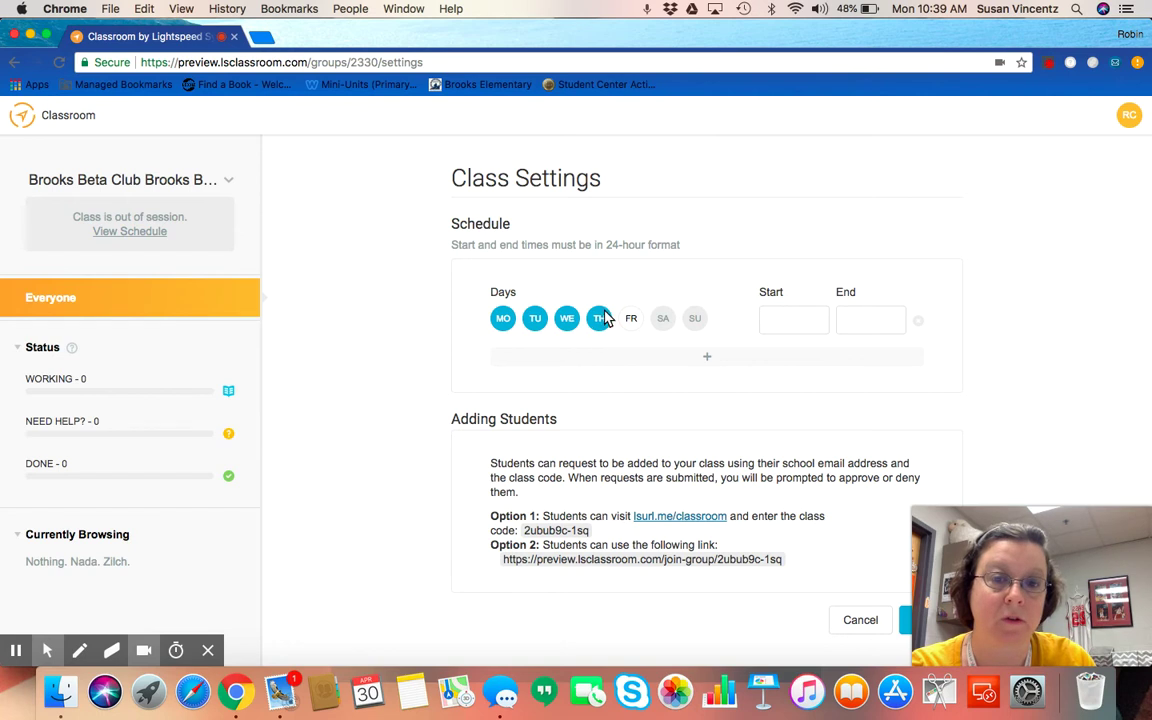
left_click(631, 322)
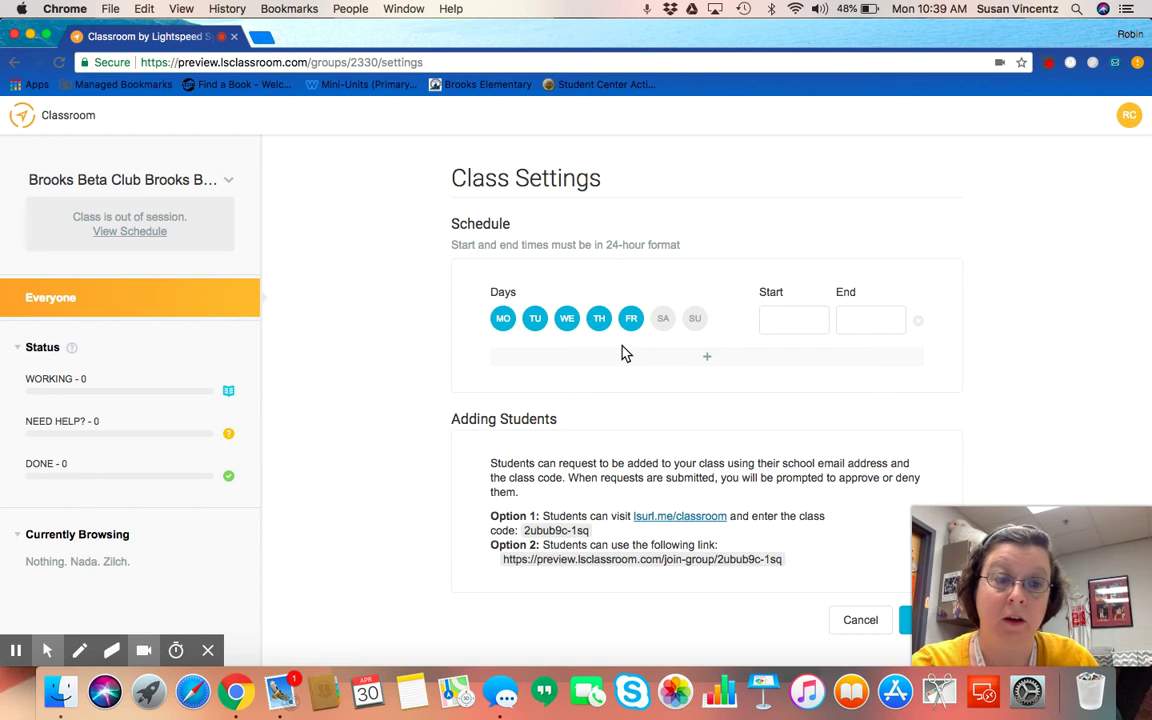
Step: Set the Brooks Beta Club schedule to start at 8:00 and end at 16:00, and save the class settings
left_click(788, 318)
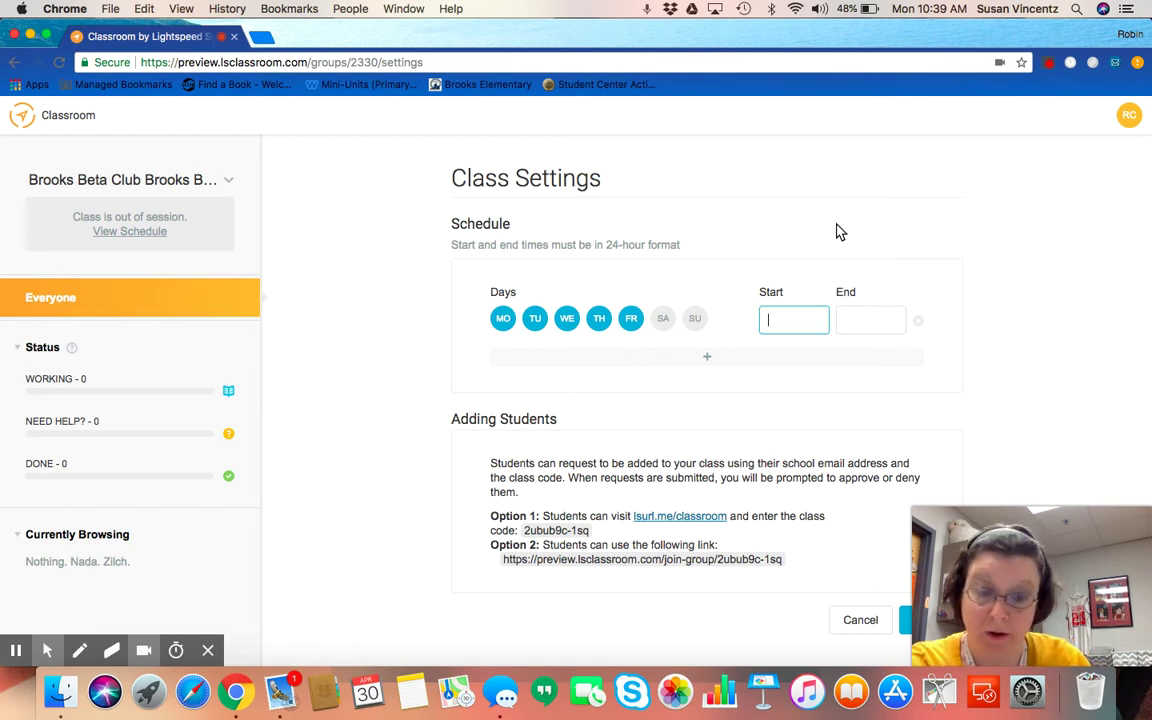
type("8")
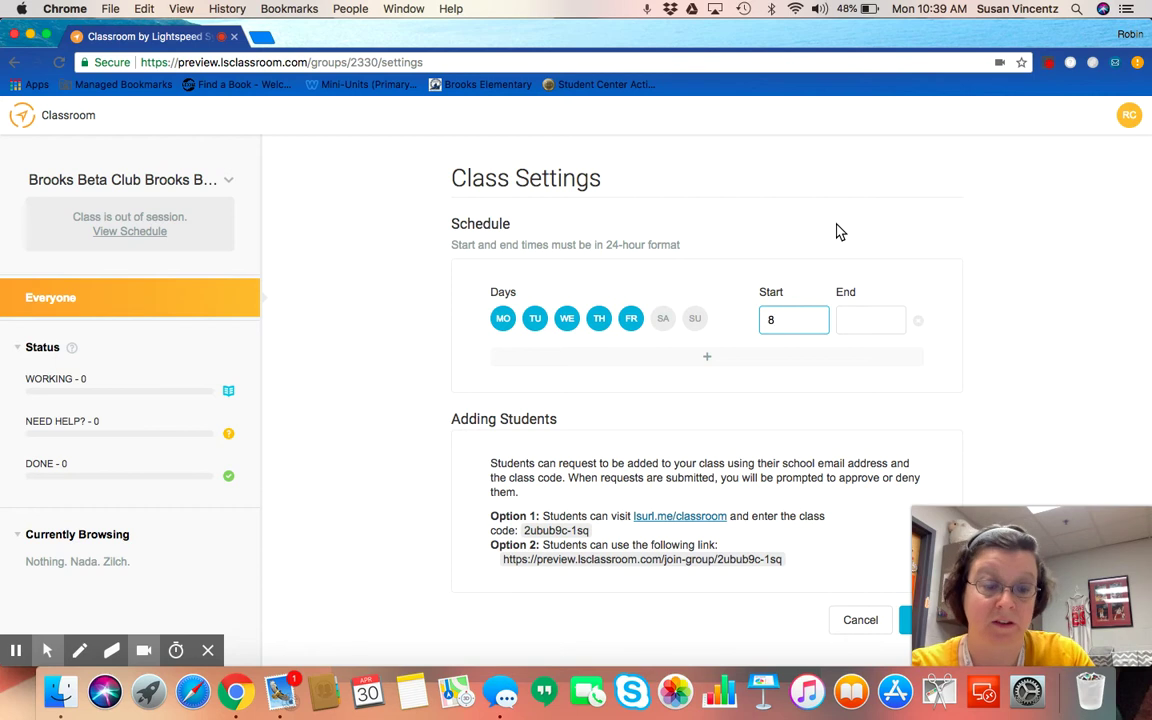
type(":00")
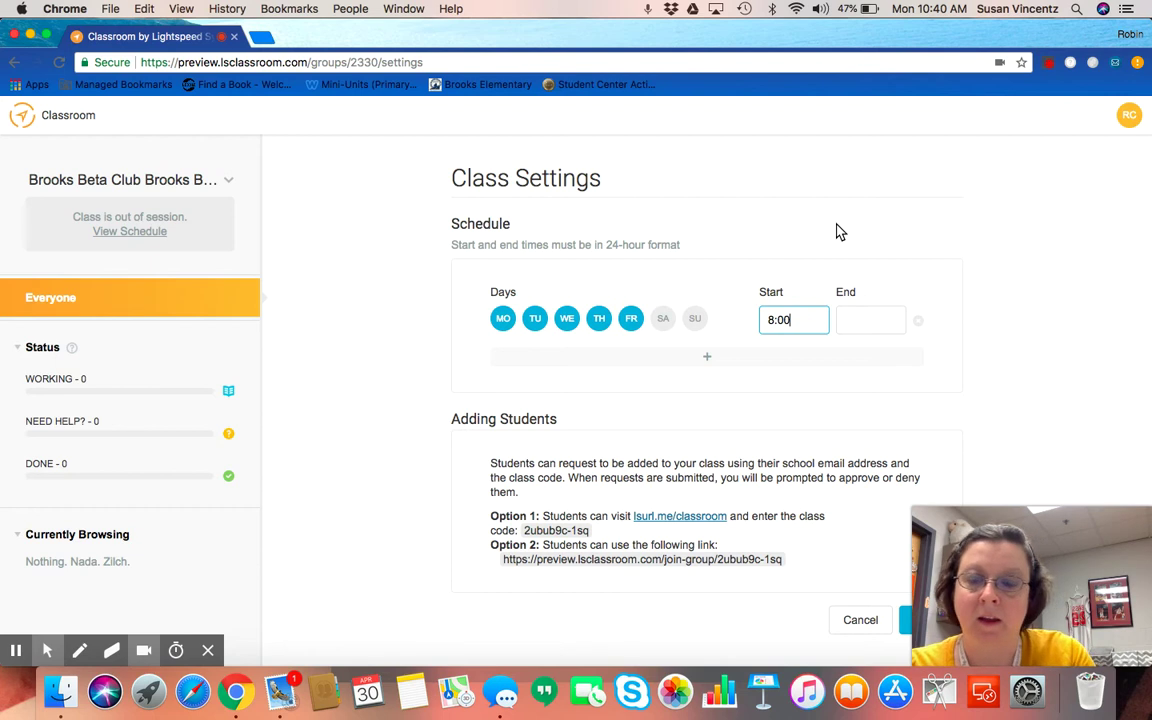
key("Tab")
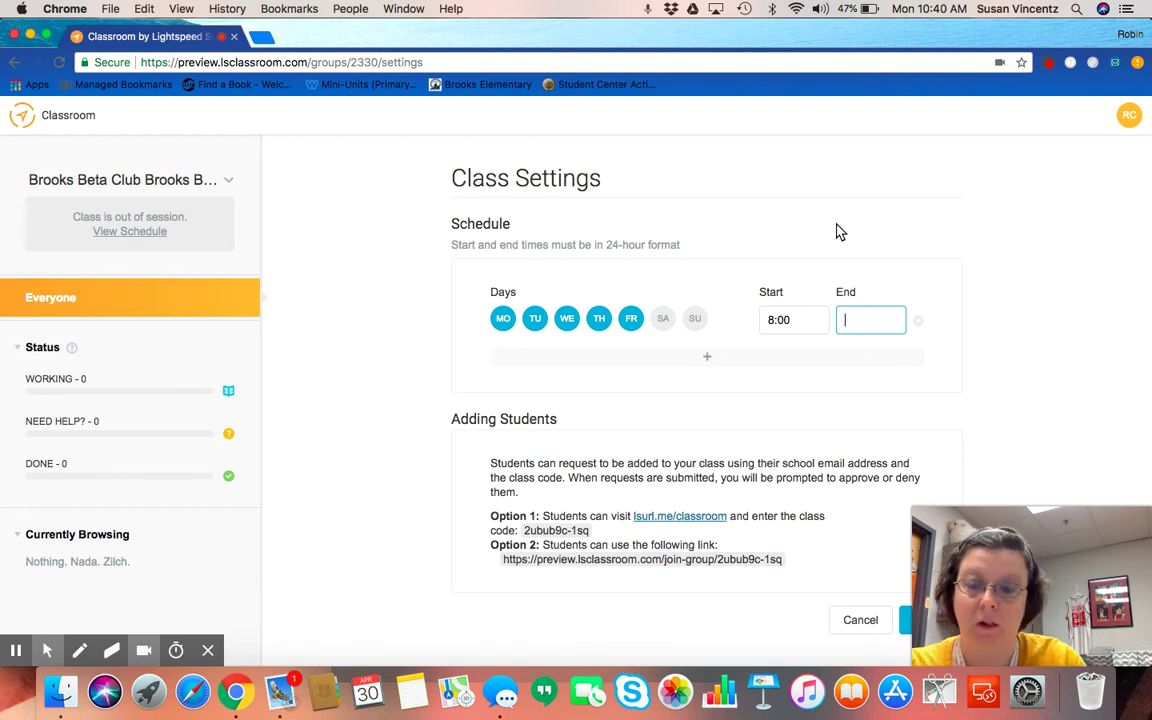
type("16:")
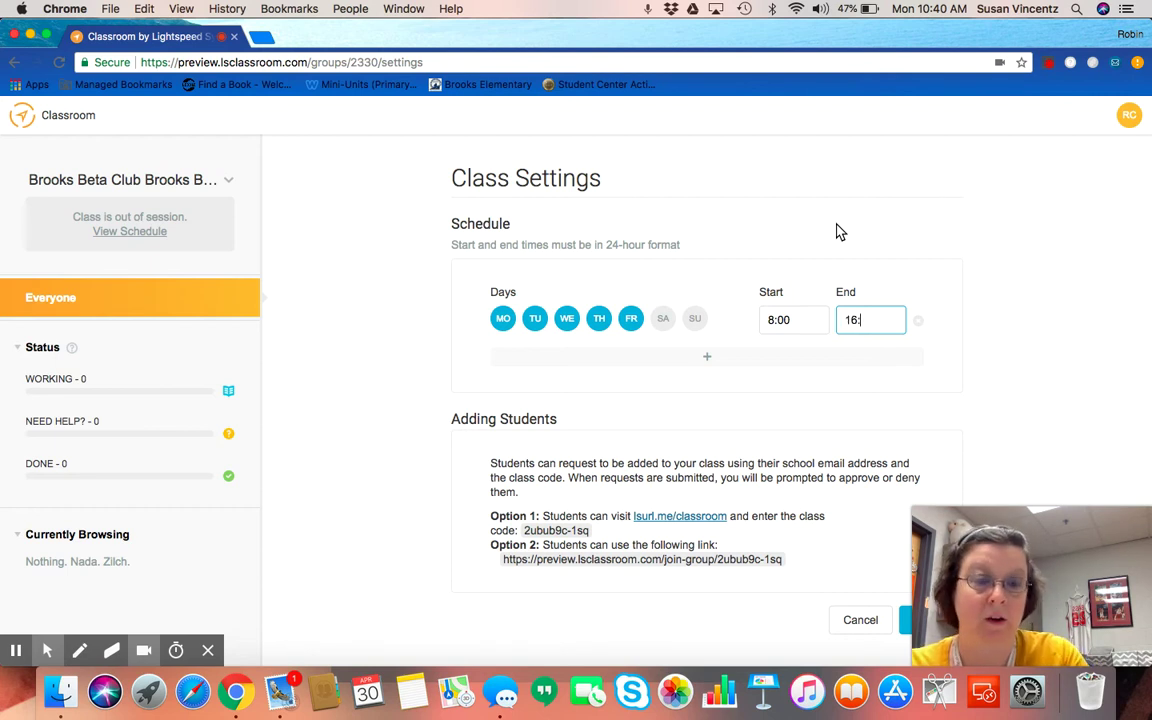
type("00")
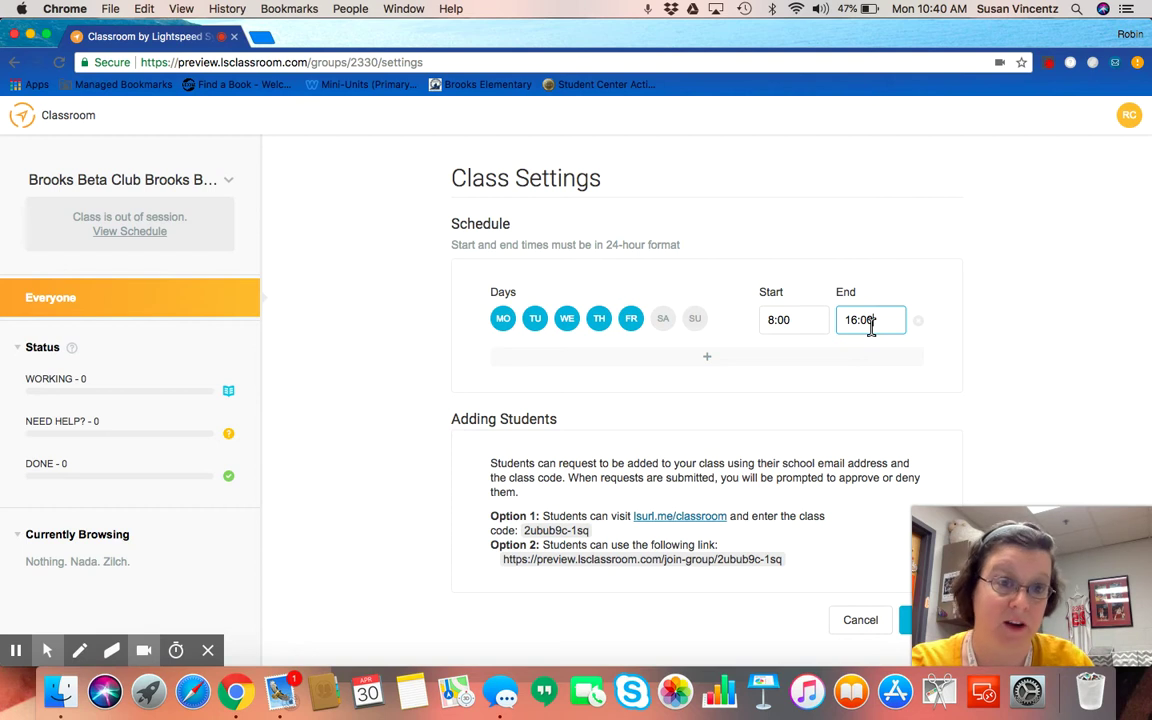
left_click(905, 621)
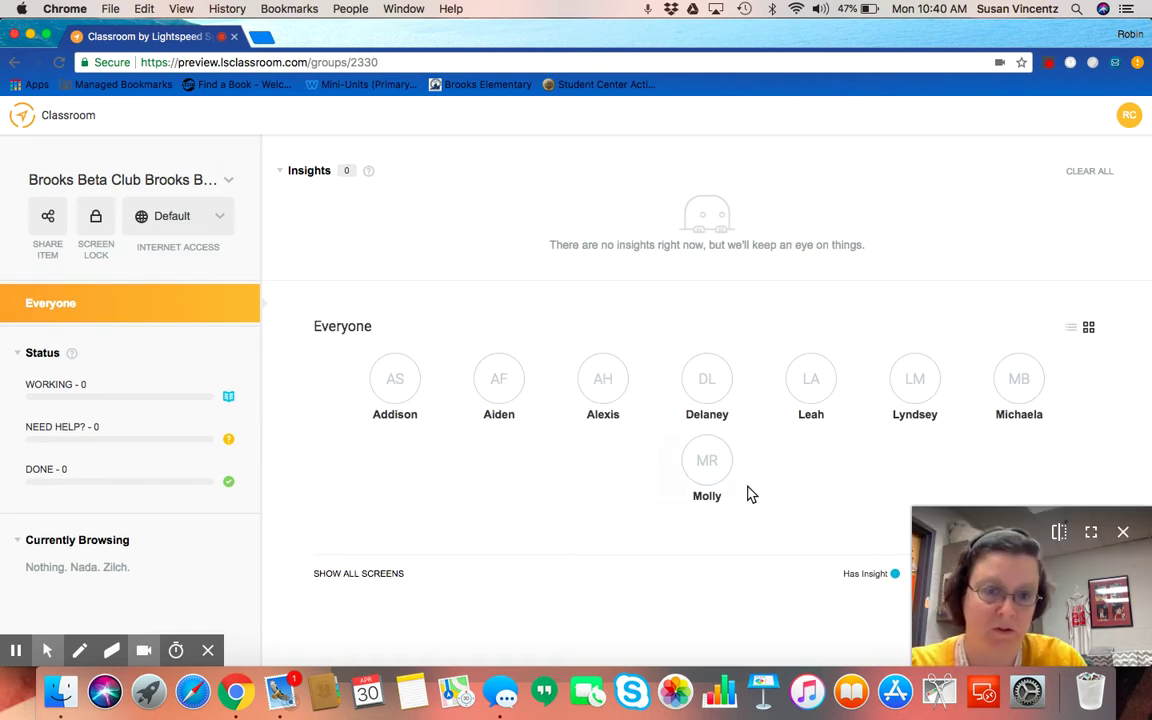
Step: Display the Brooks Beta Club students in list view and switch to the class listed just above Teach Like a Pirate Book Study
left_click(1071, 327)
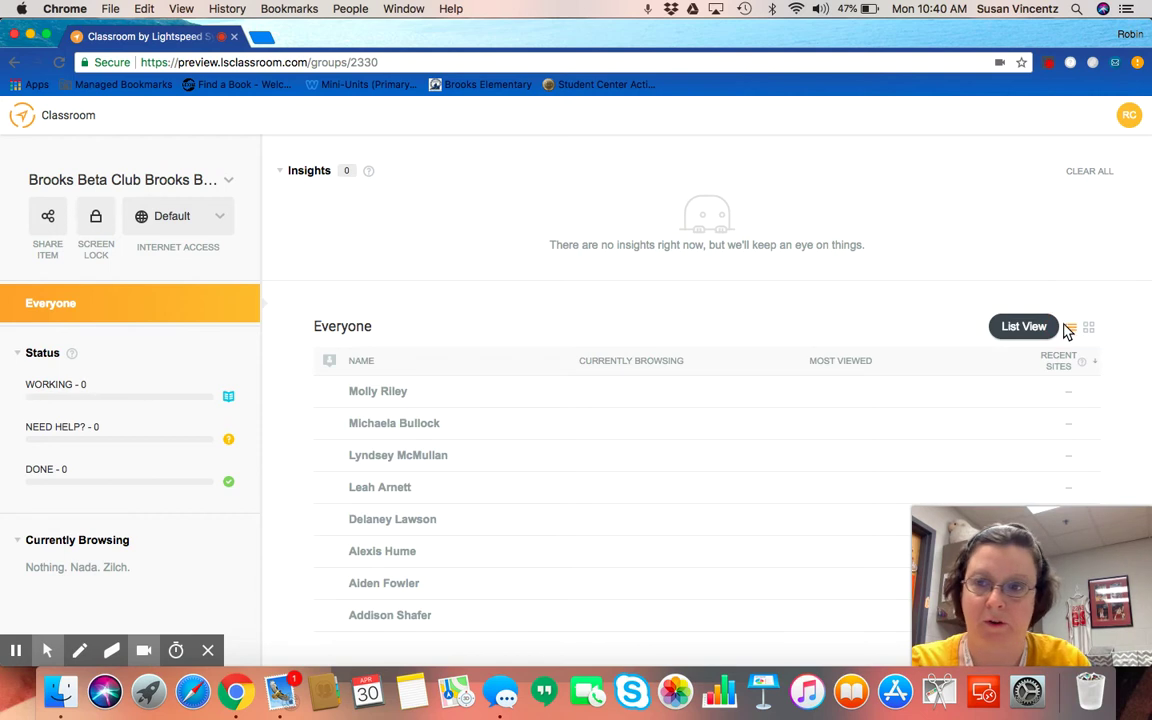
left_click(214, 182)
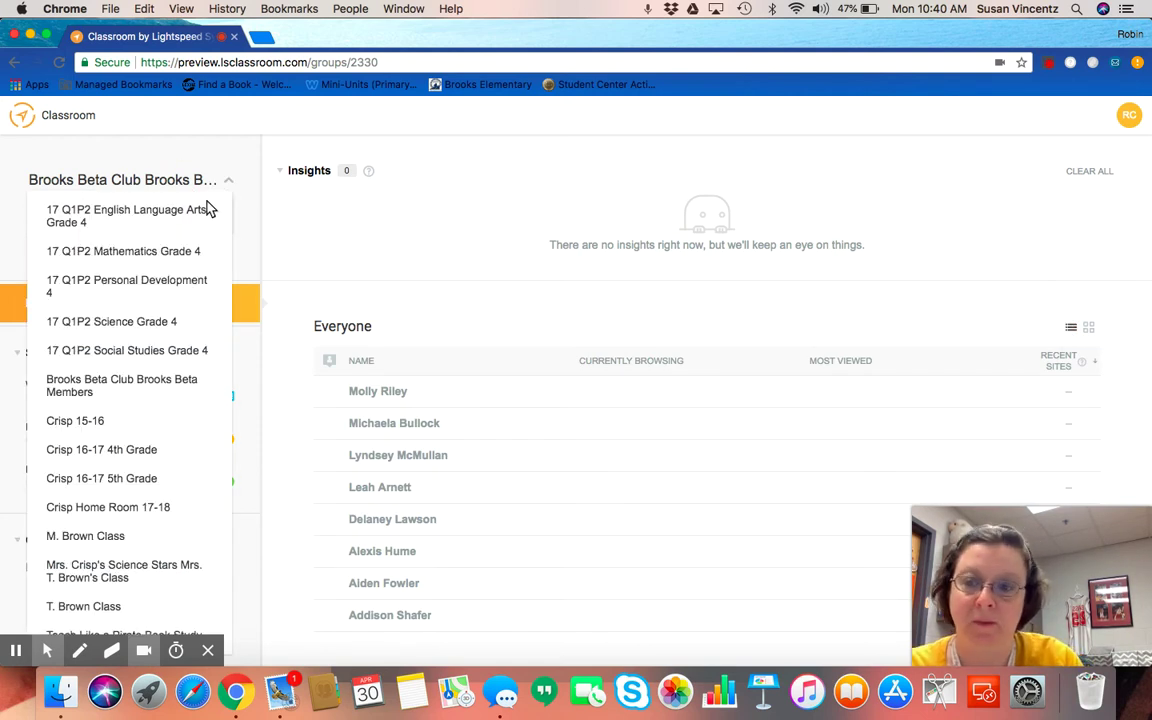
scroll(134, 478, "down", 1)
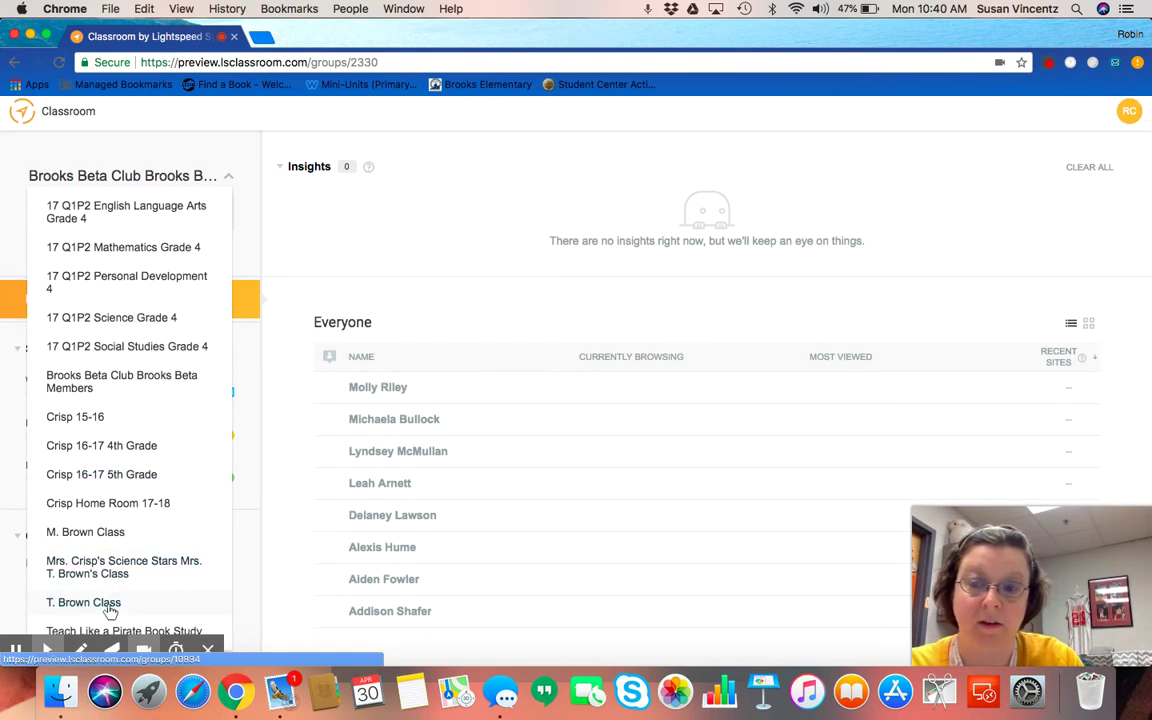
left_click(111, 605)
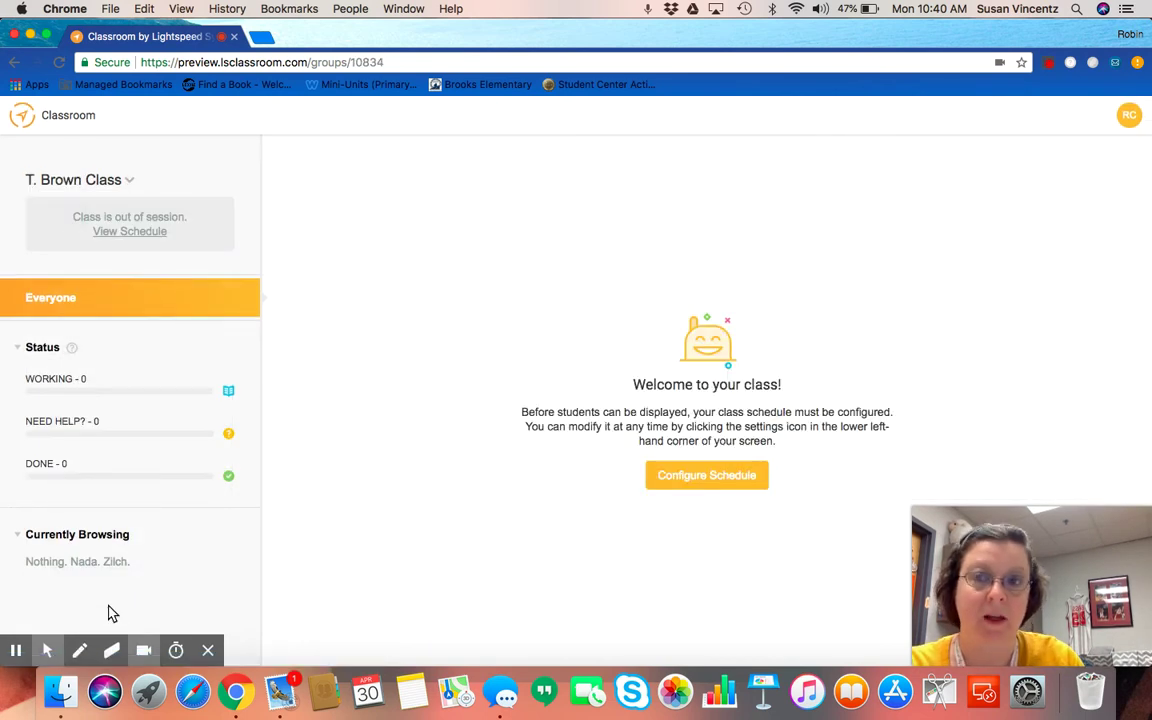
Step: Add a schedule entry covering Monday through Friday to the newly opened, out-of-session class
left_click(151, 233)
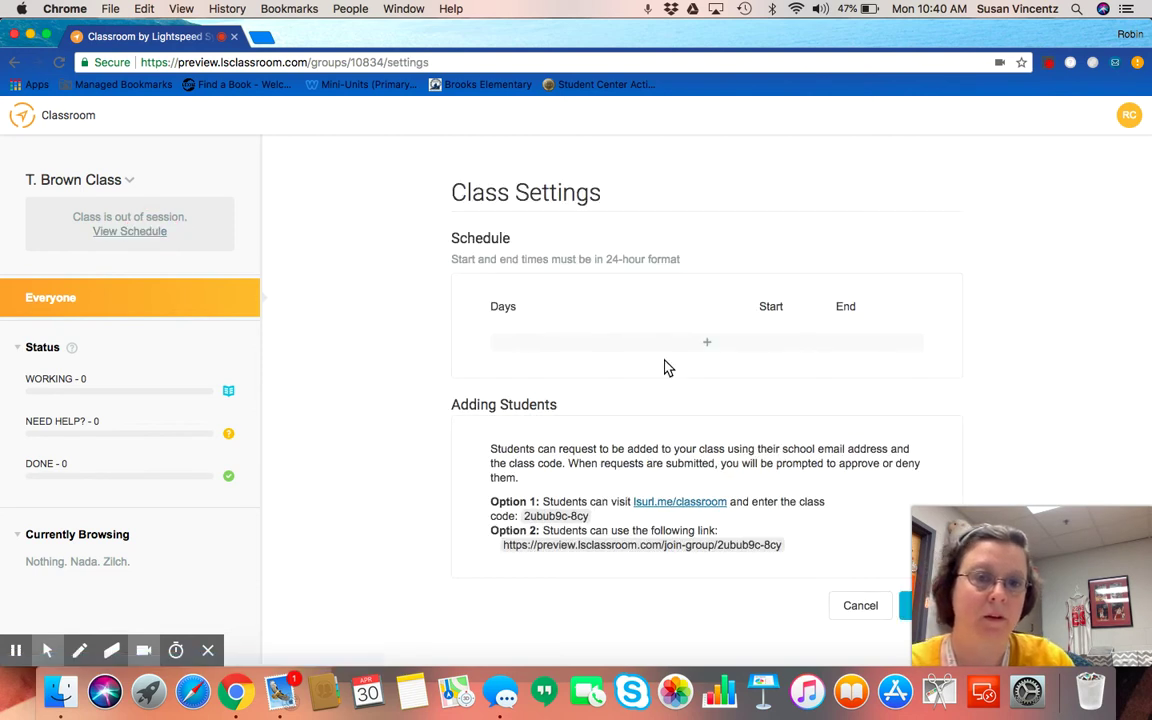
left_click(707, 347)
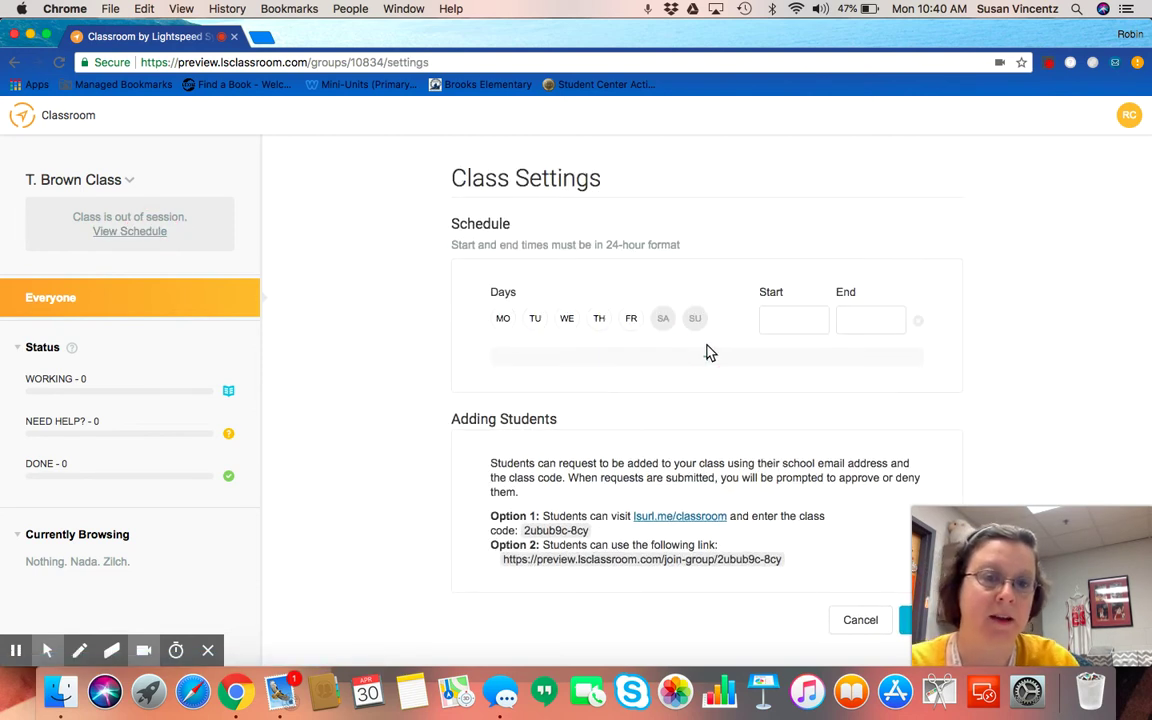
left_click(507, 320)
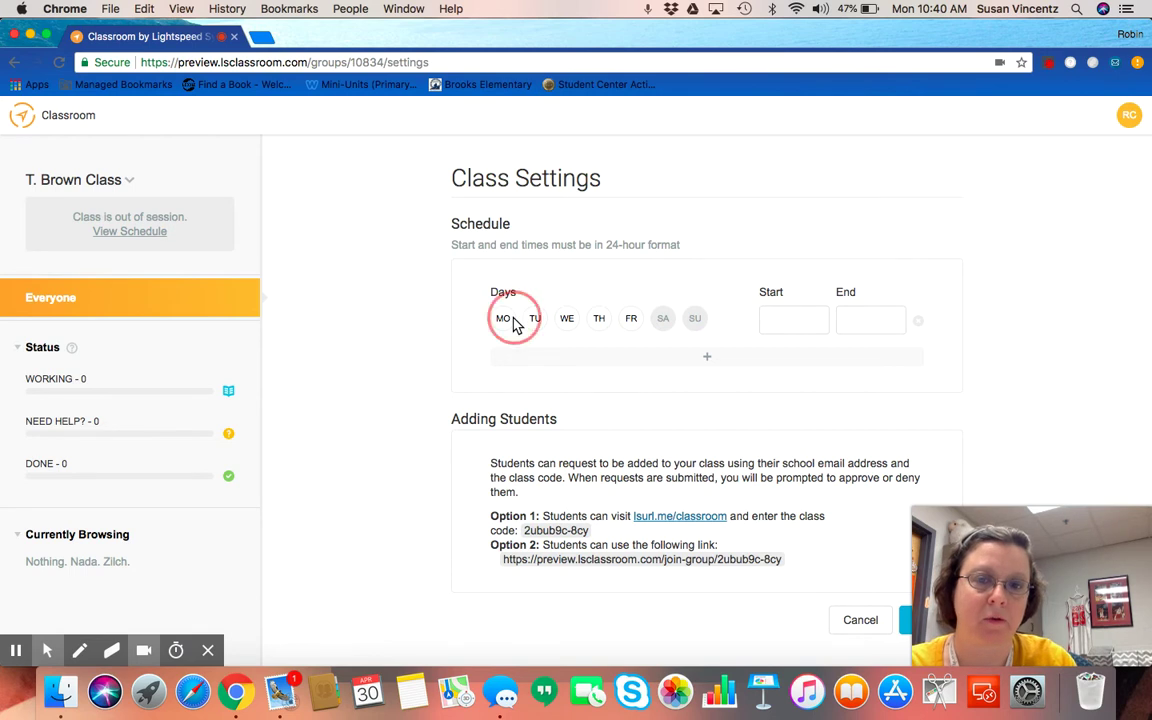
left_click(533, 324)
left_click(563, 324)
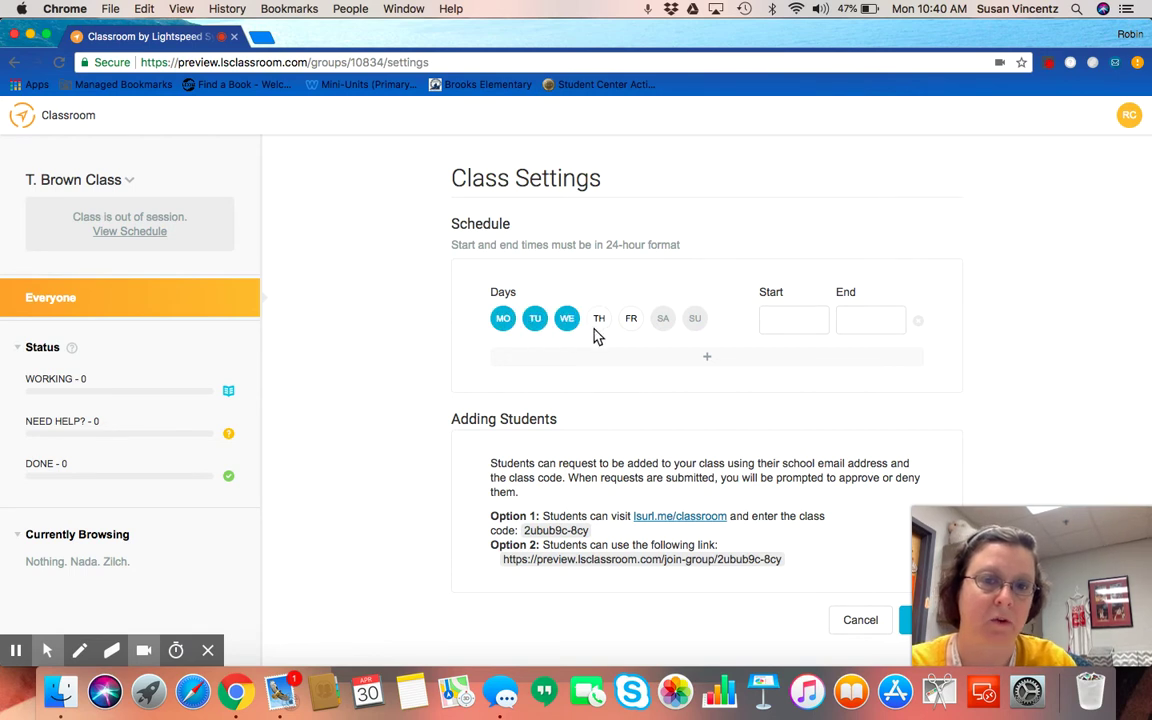
left_click(598, 322)
left_click(631, 320)
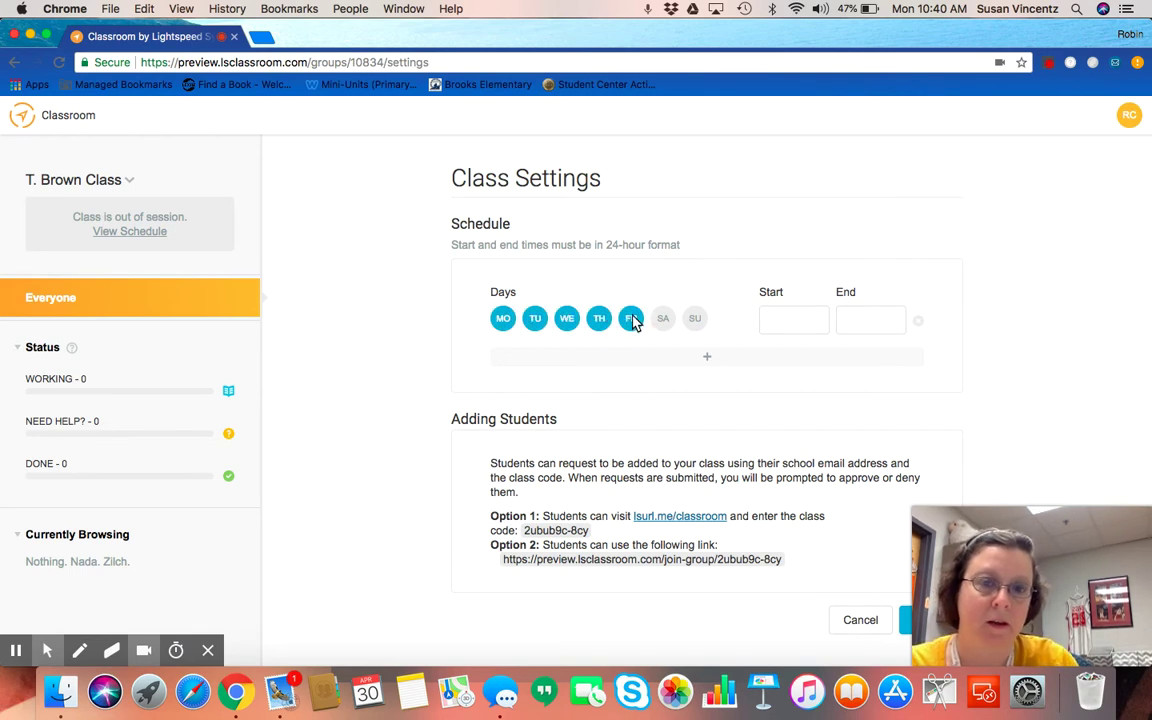
Step: Set this second class's weekday hours to 8:00 through 16:00 and save its settings
left_click(785, 316)
type("8:00")
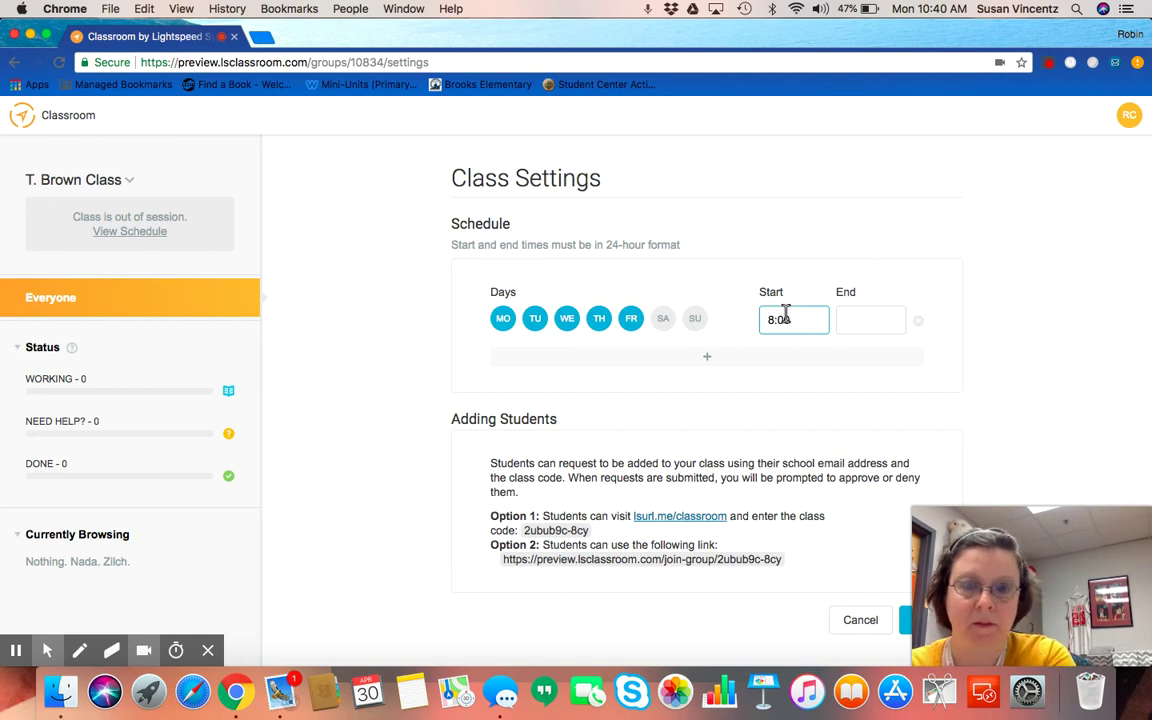
key("Tab")
type("1")
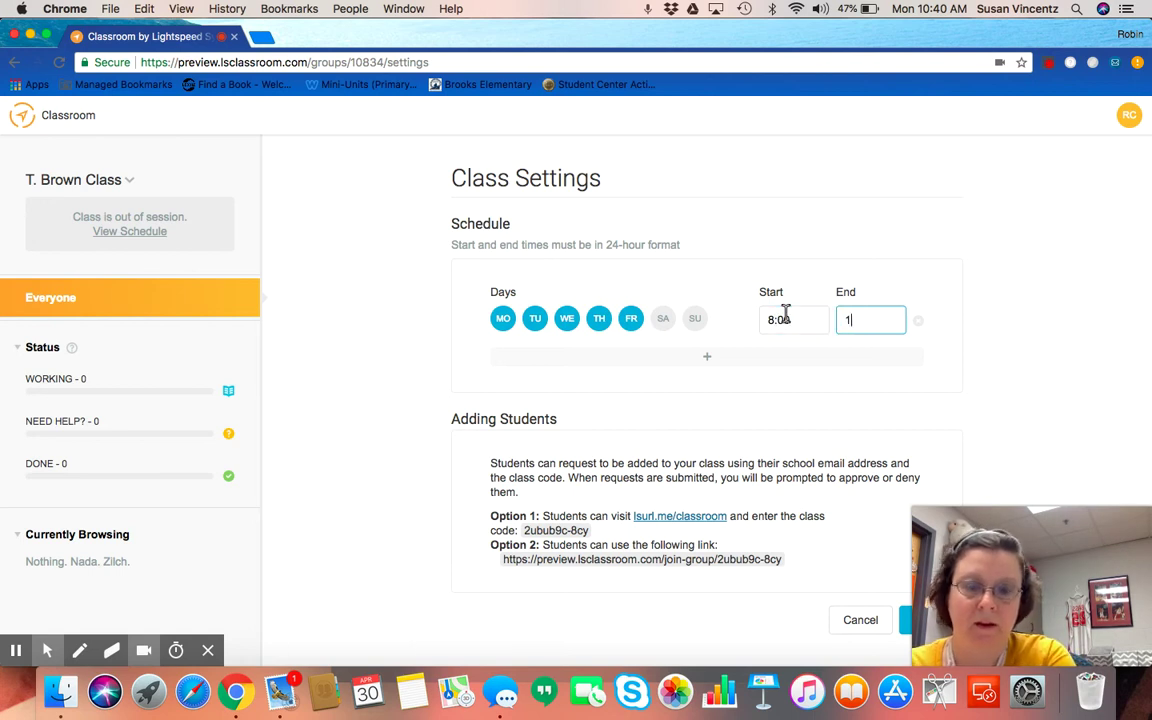
type("6:00")
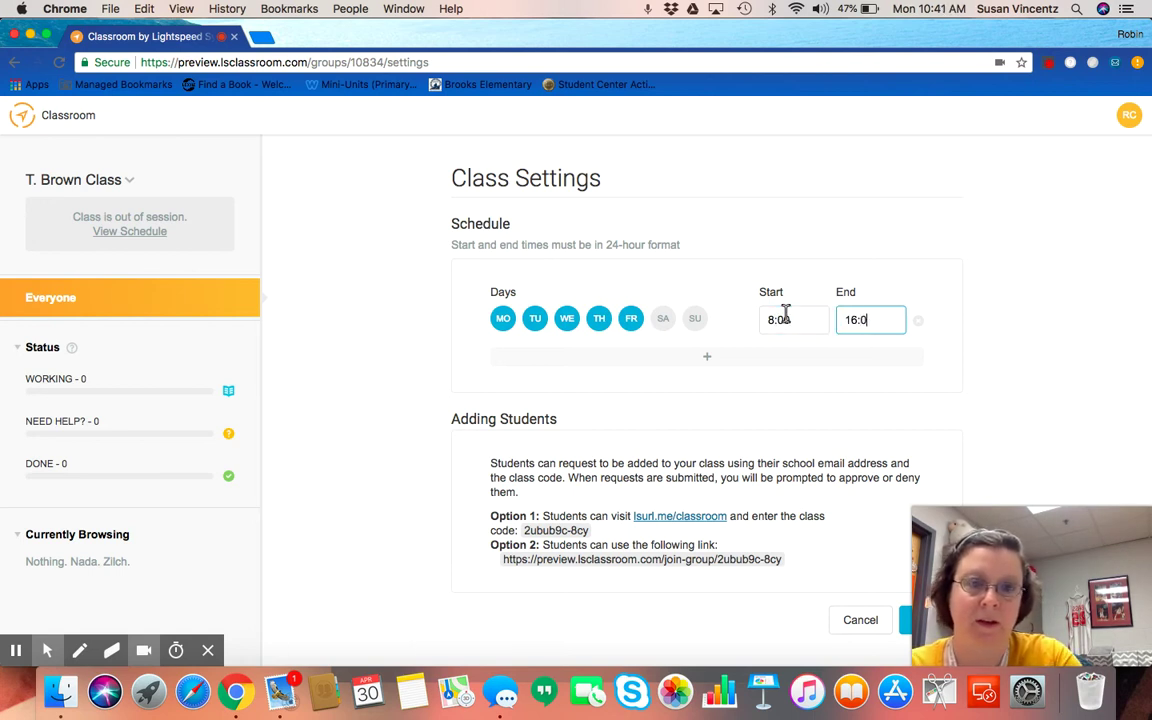
left_click(905, 622)
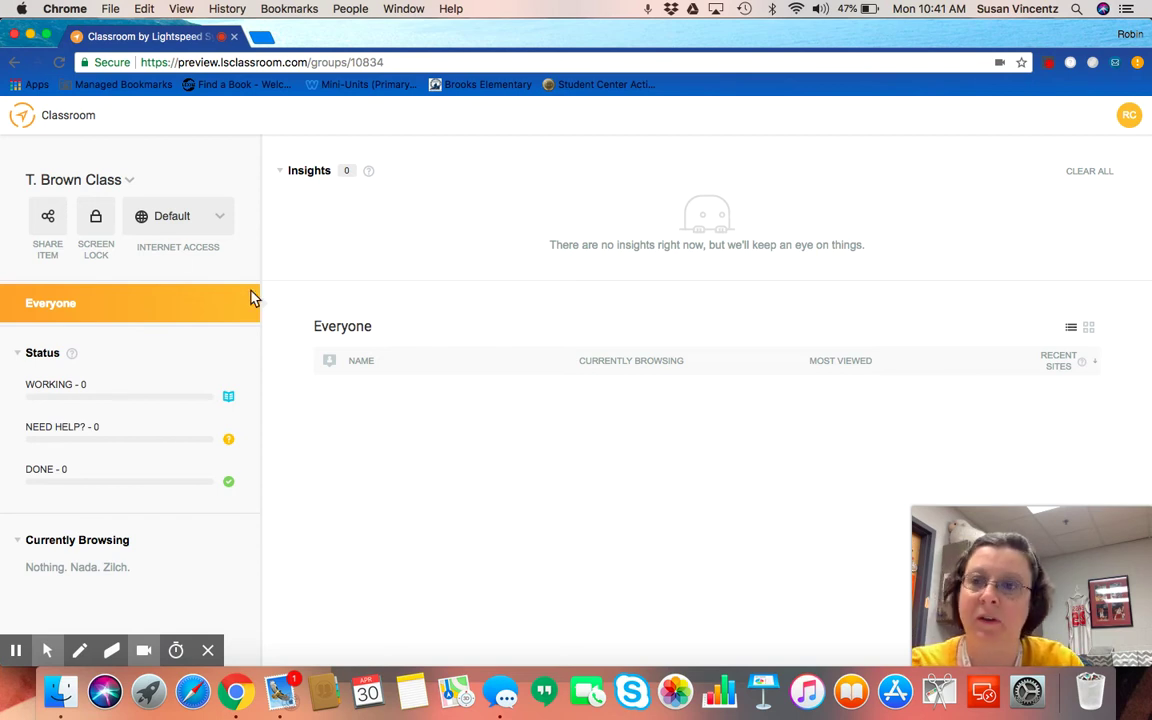
Step: Switch to the Home Room 17-18 class and display its students in heat map view
left_click(118, 182)
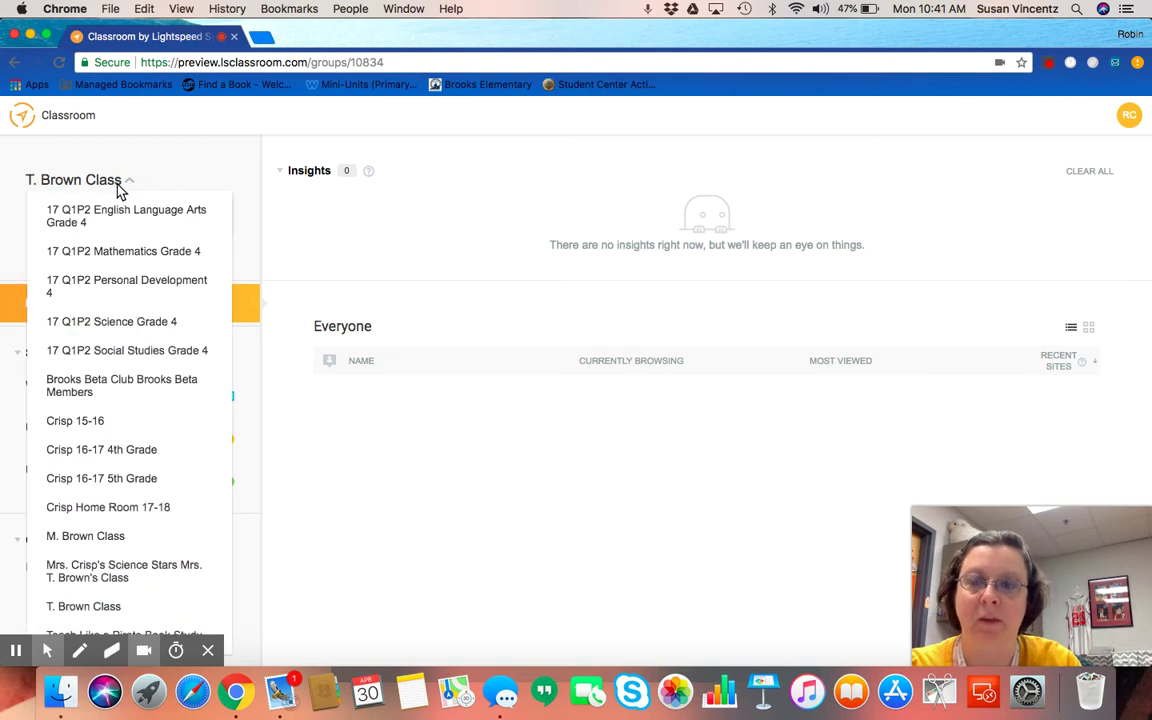
left_click(107, 508)
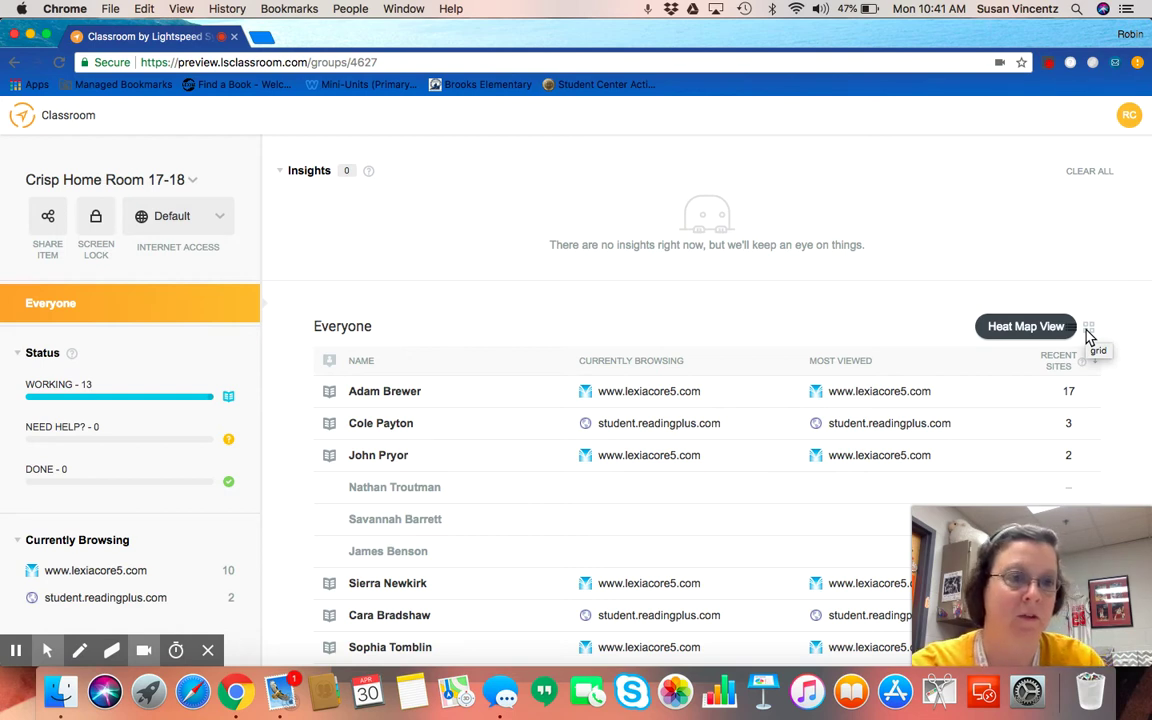
left_click(1088, 332)
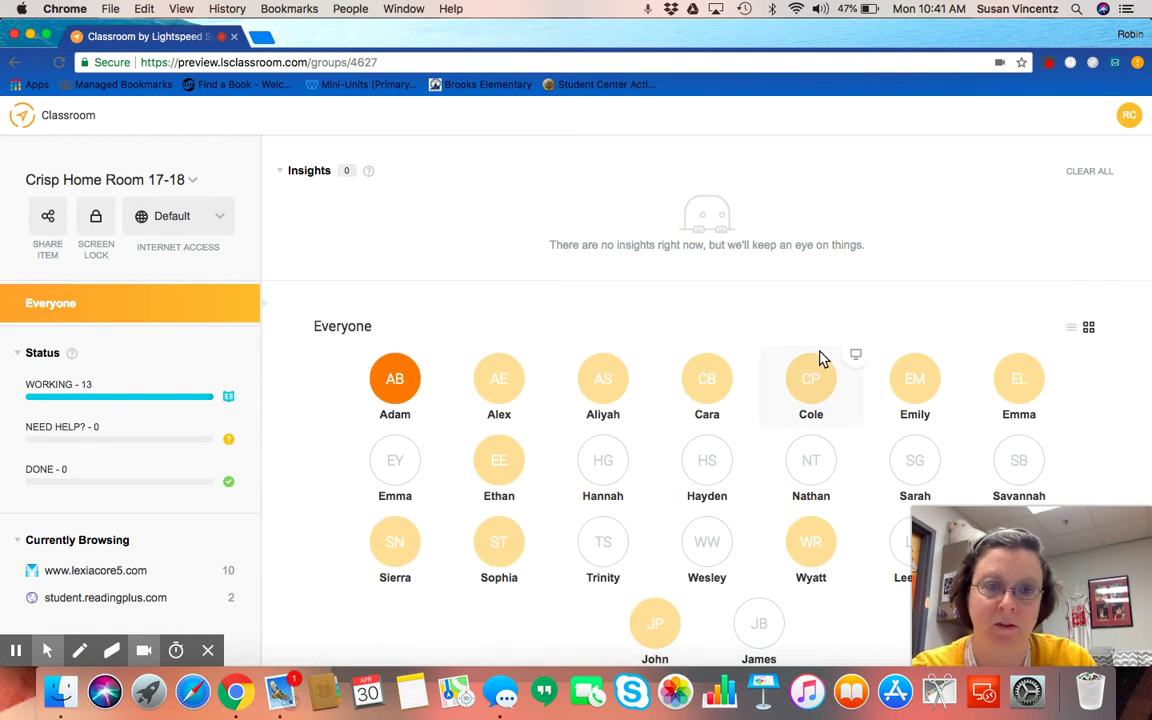
Step: View the open tabs and live screen of the fifth student in the first row, and close the student's details
scroll(820, 357, "down", 2)
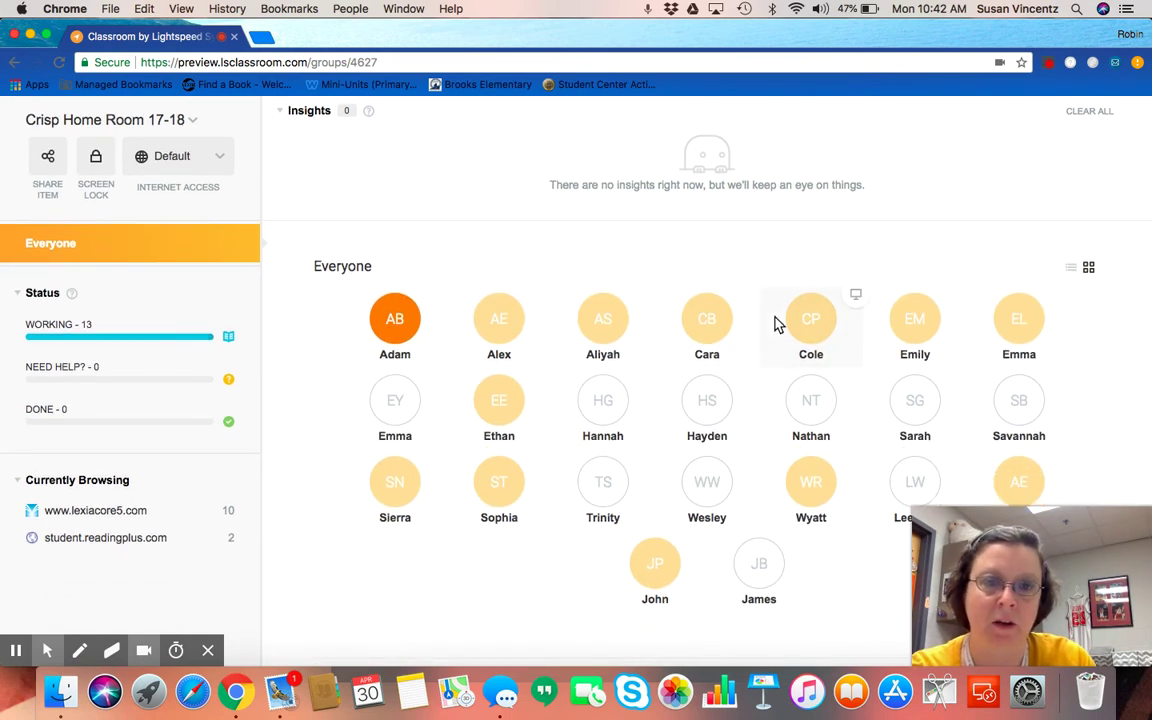
left_click(808, 326)
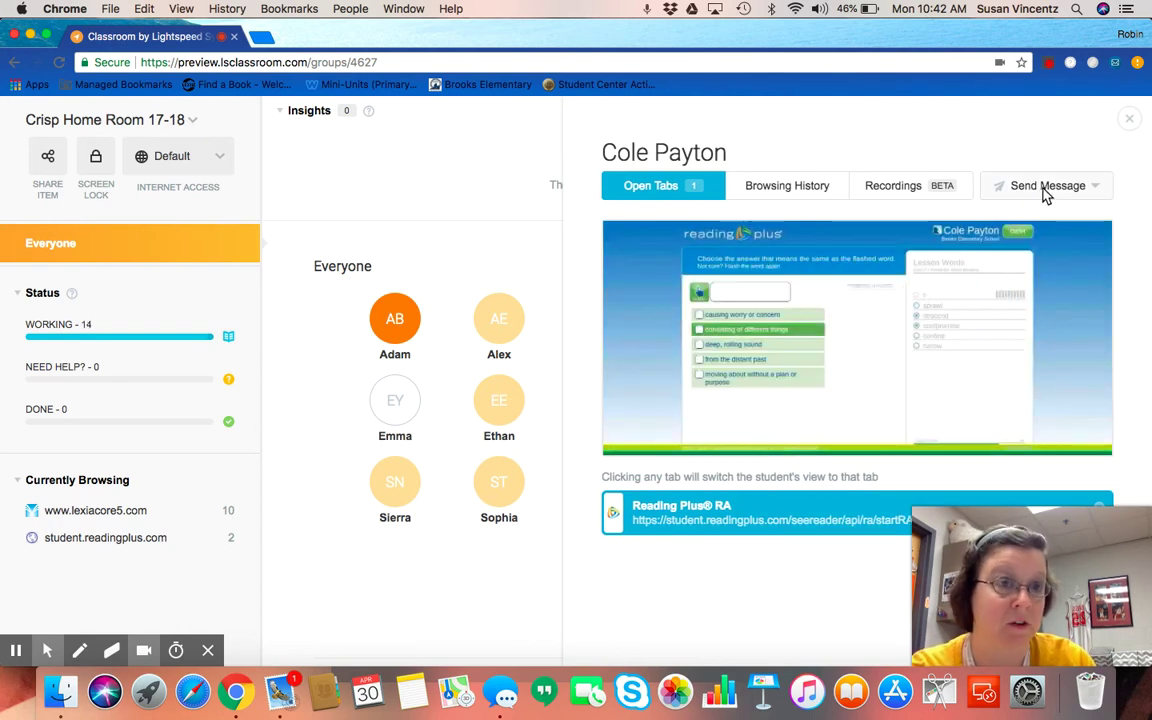
mouse_move(849, 352)
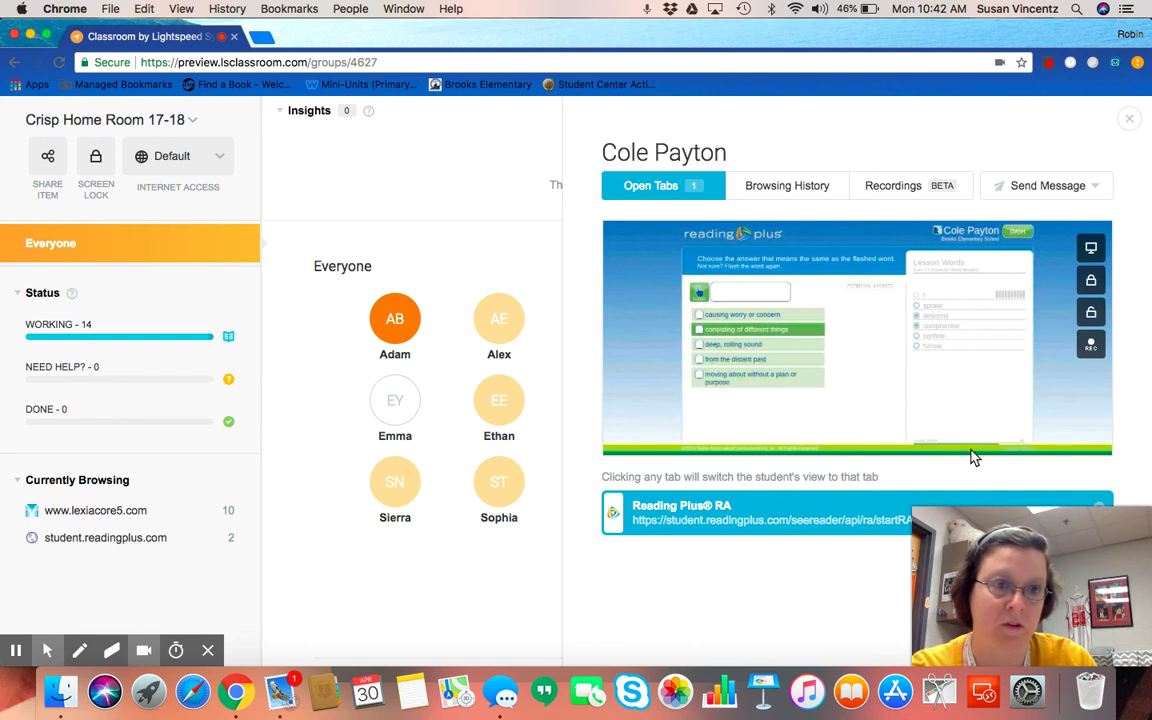
left_click(1129, 120)
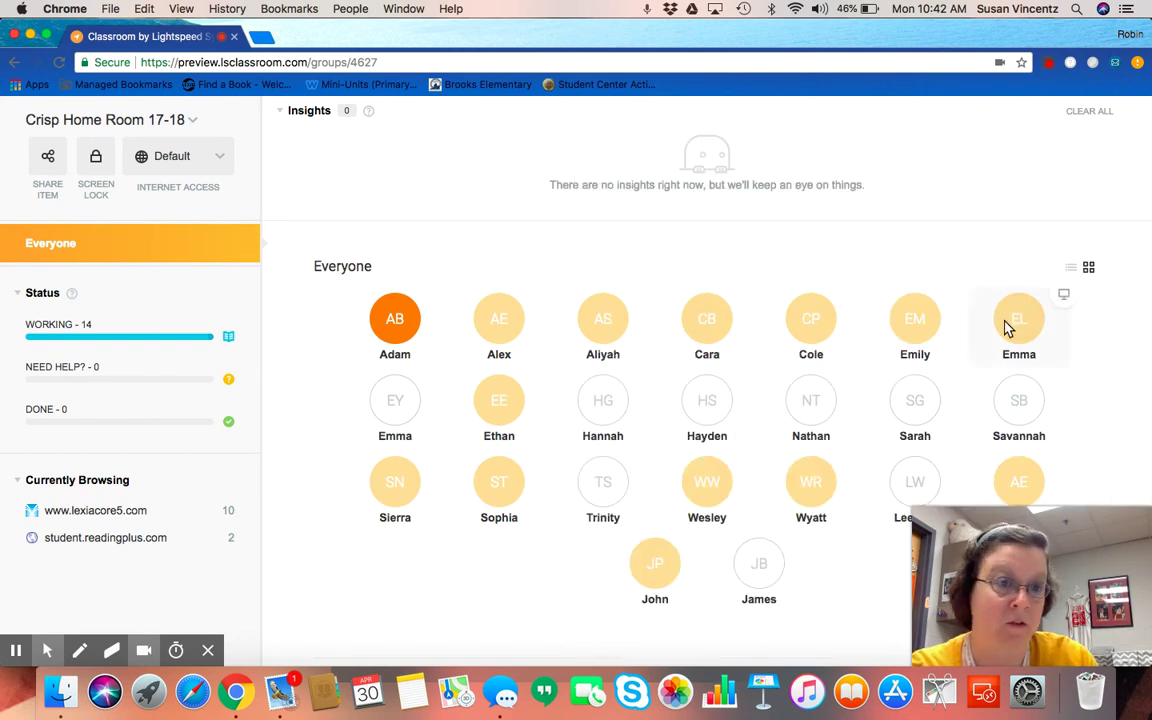
Step: Show the live screens of all students in the class at once and accept the performance notice
scroll(660, 398, "down", 2)
scroll(657, 394, "up", 1)
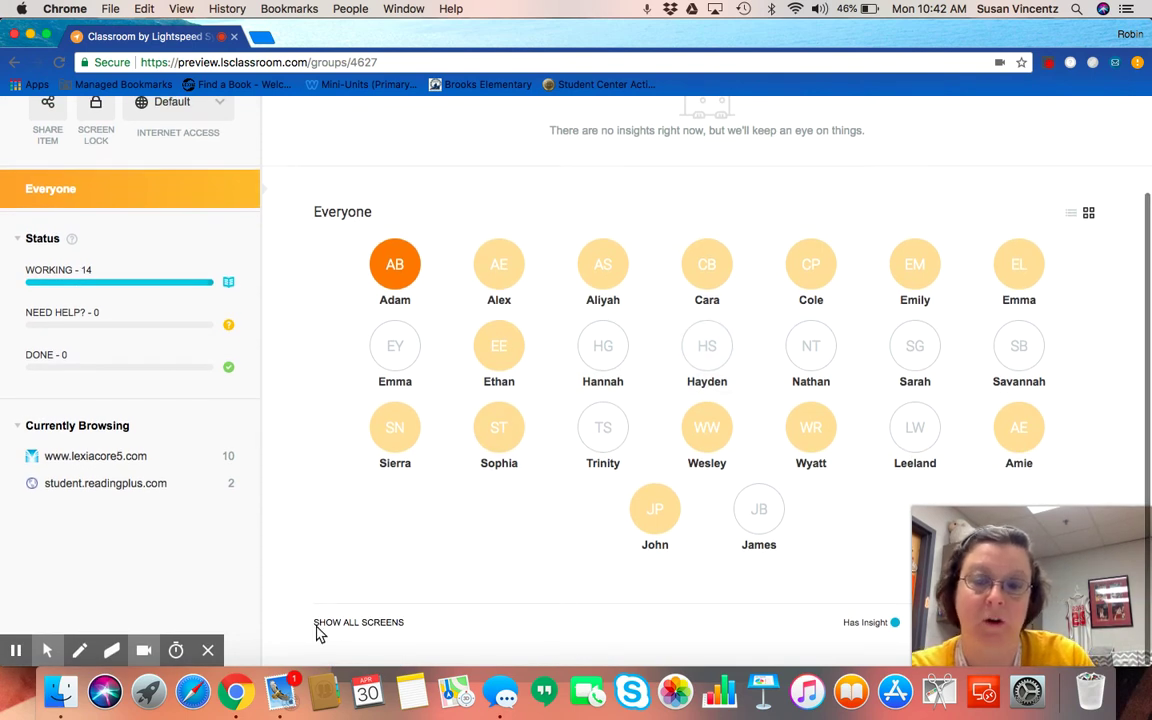
left_click(345, 625)
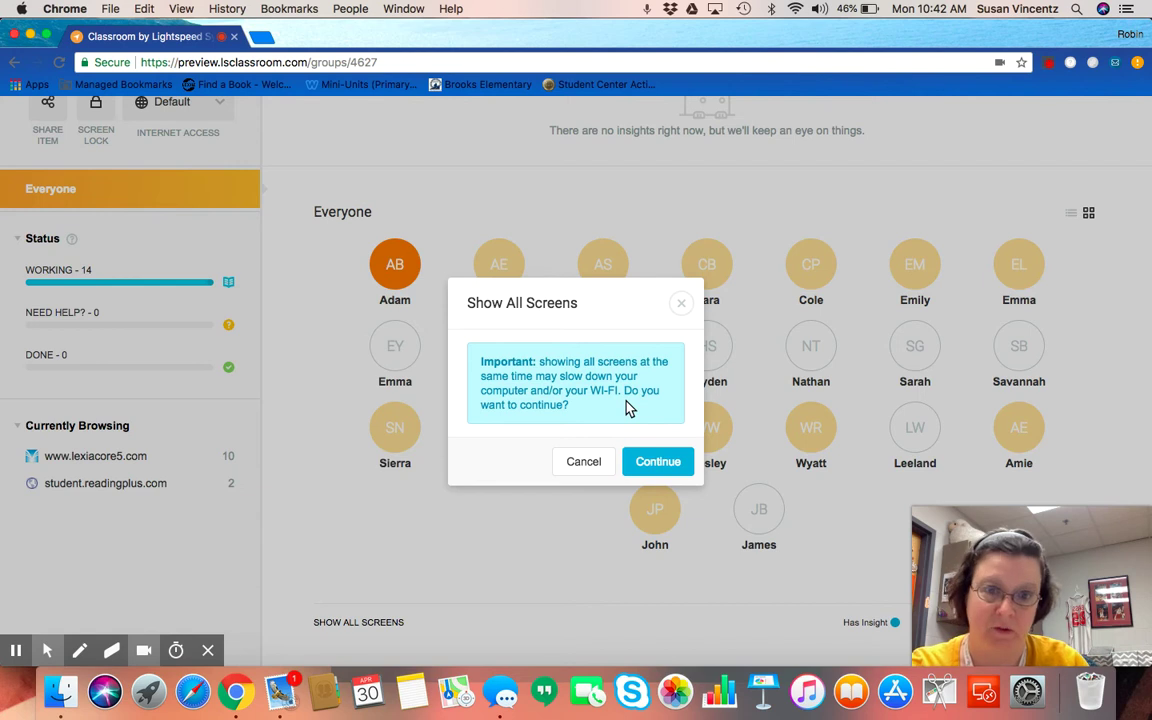
left_click(645, 462)
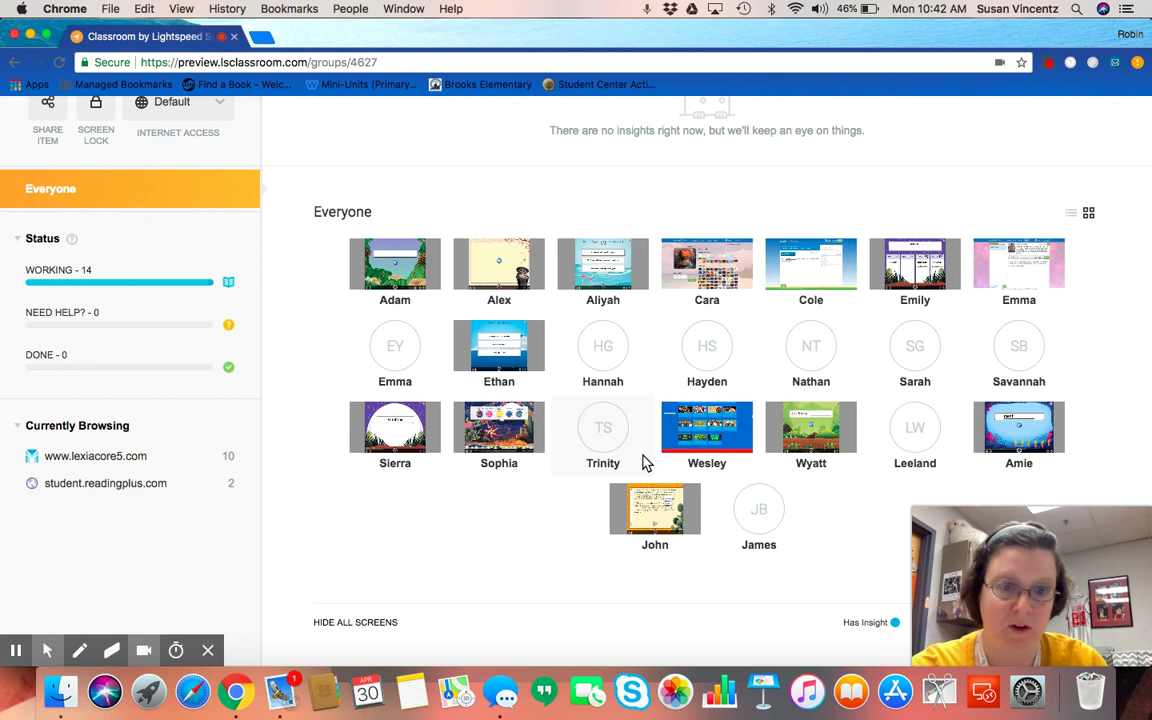
Step: View the open tabs and live screen of the fourth student in the third row, and close the student's details
mouse_move(699, 440)
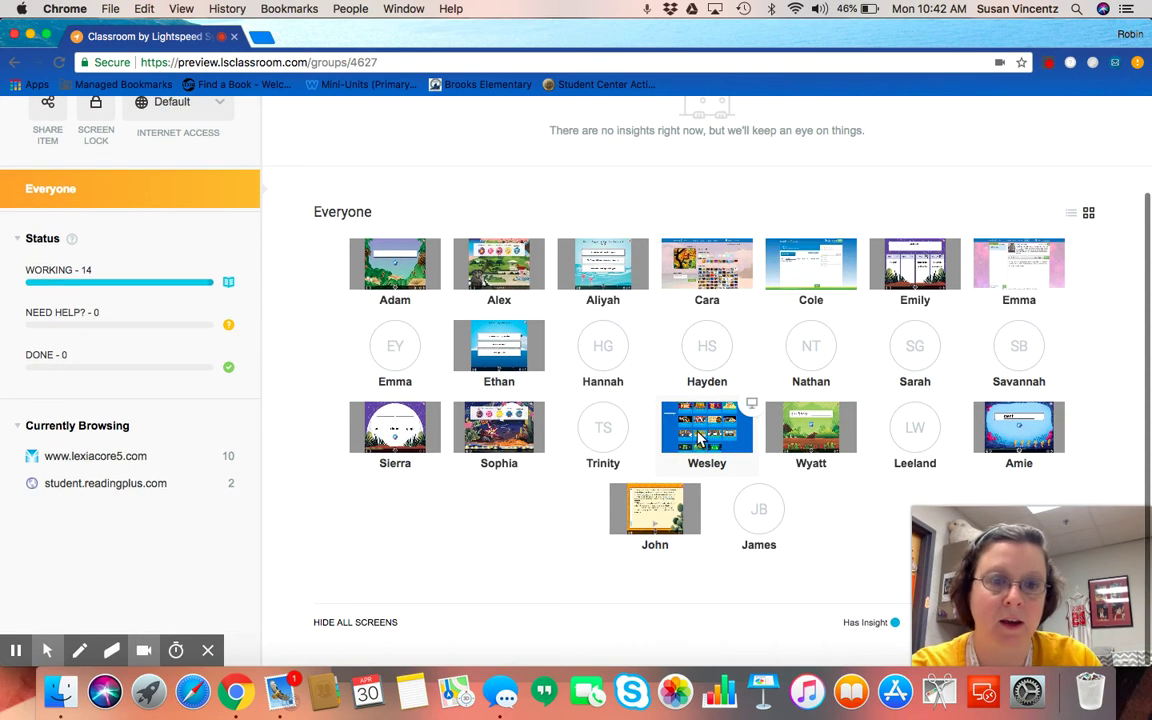
left_click(733, 428)
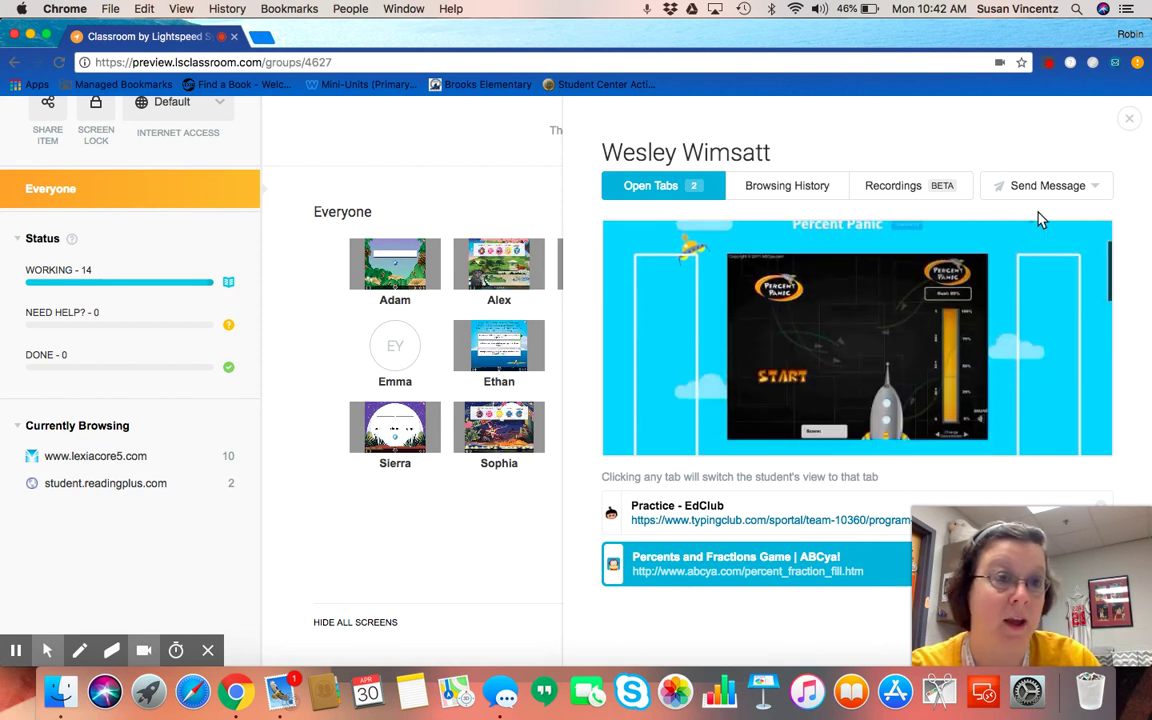
left_click(1129, 118)
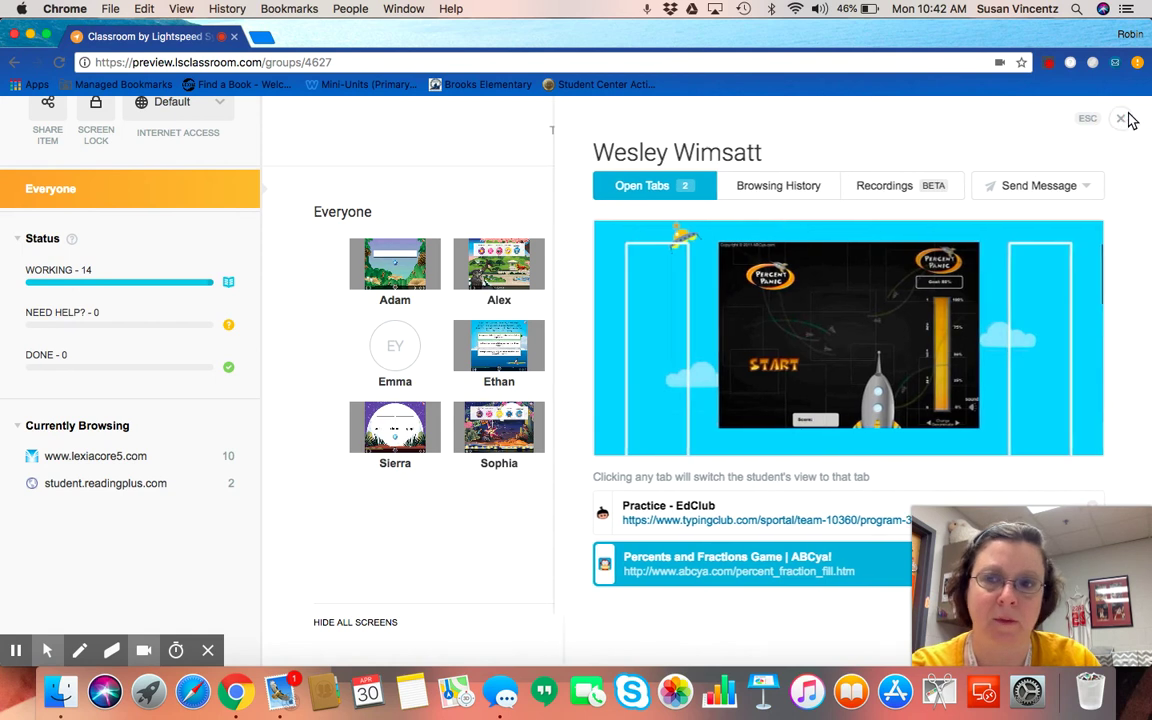
scroll(797, 321, "up", 3)
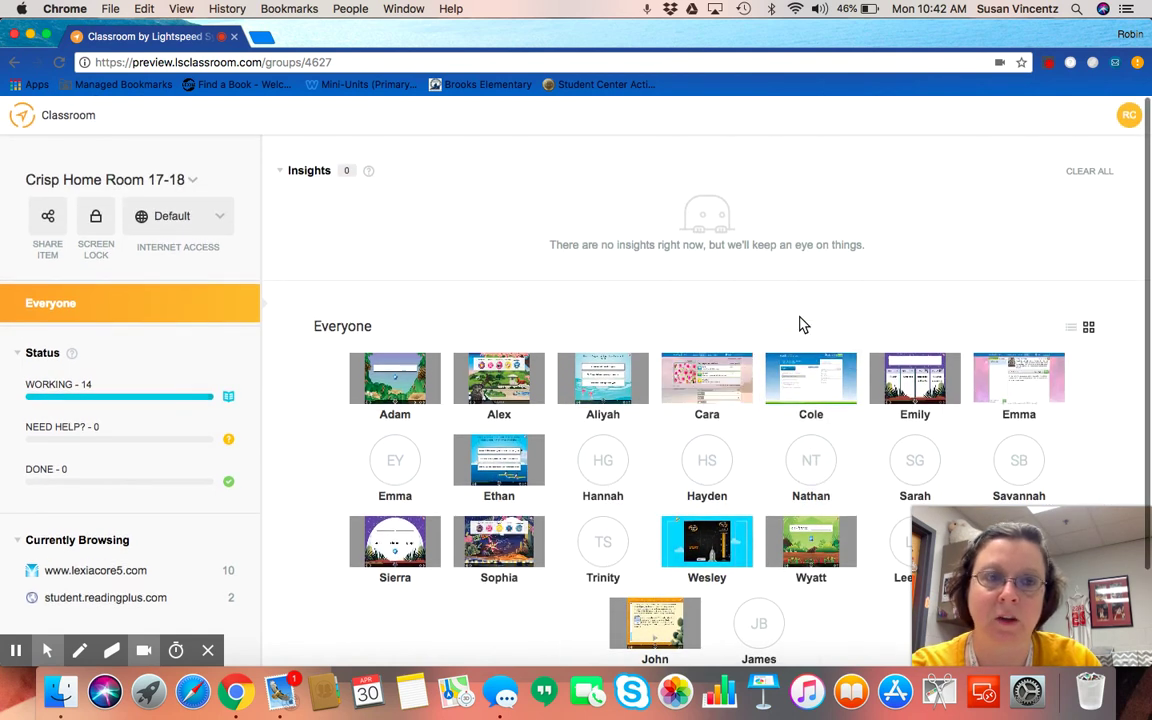